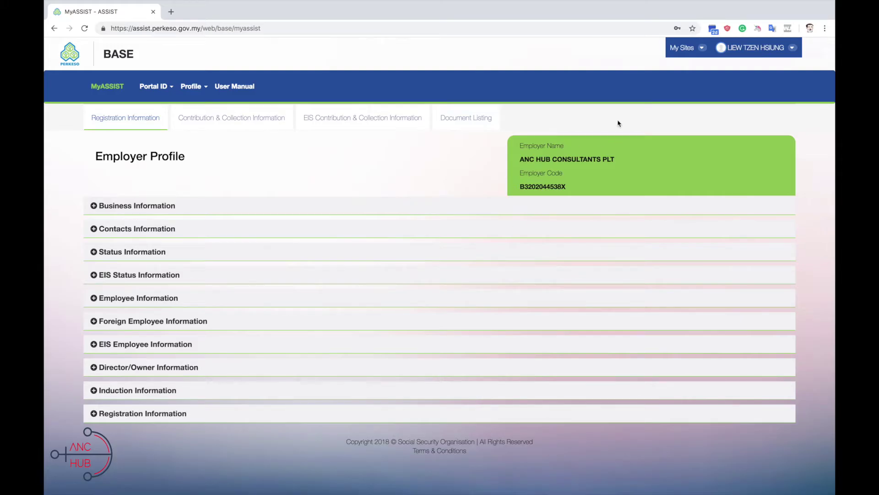
- Switch from BASE to the SOCSO - CONTRIBUTION site via My Sites, then reopen My Sites
left_click(693, 52)
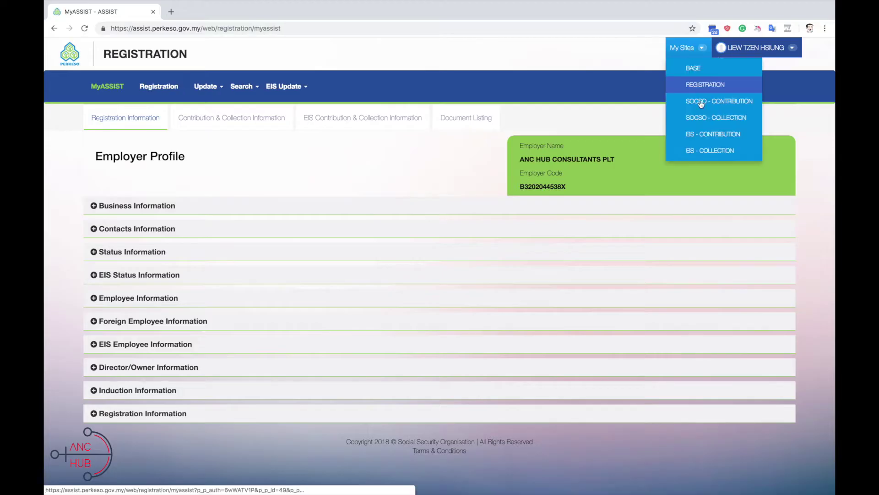
left_click(708, 124)
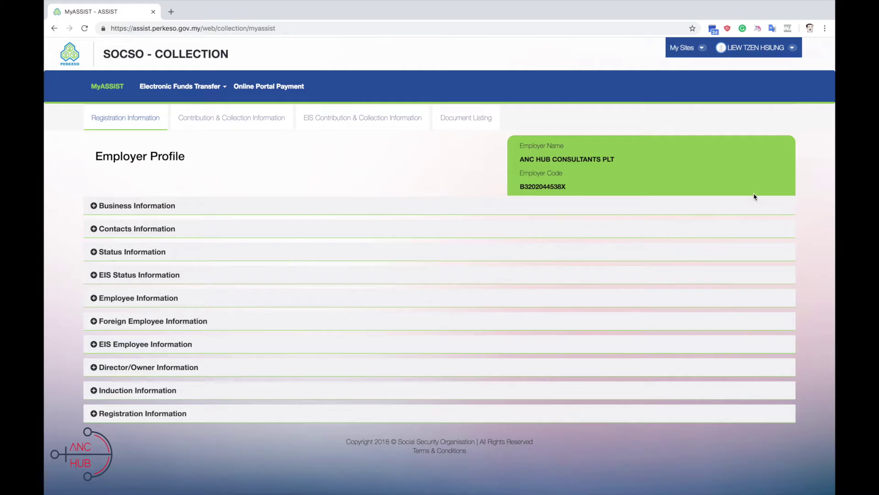
left_click(697, 49)
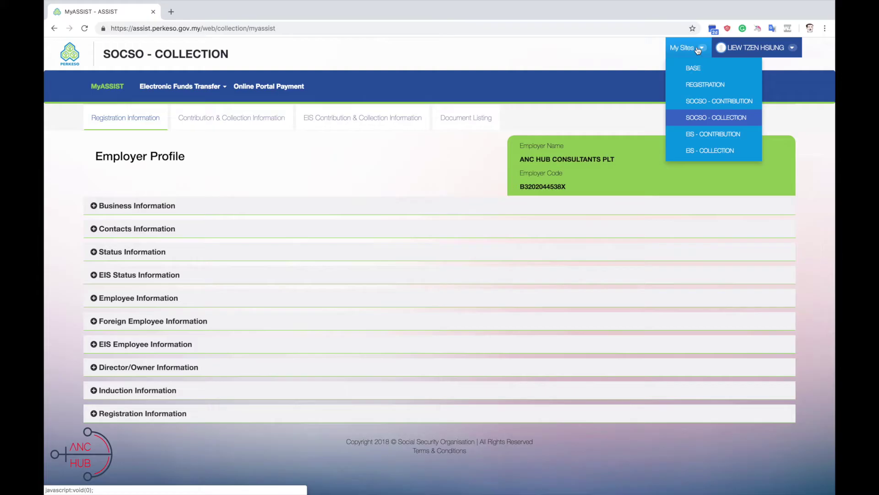
- Return to BASE, view contribution info, then expand Foreign Employee Information under Registration Information
left_click(688, 70)
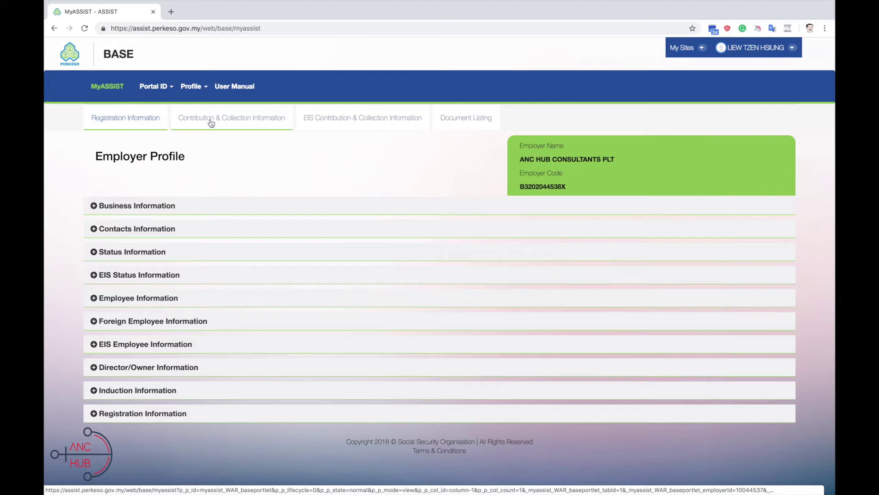
left_click(226, 121)
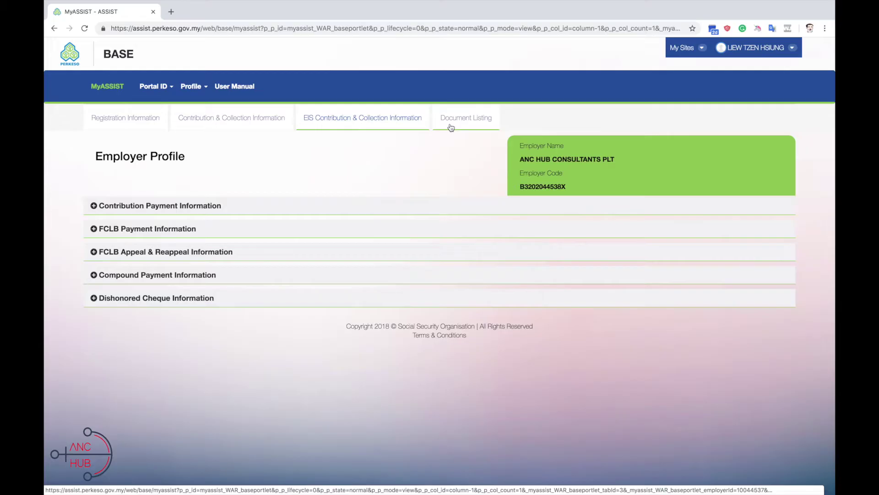
left_click(158, 127)
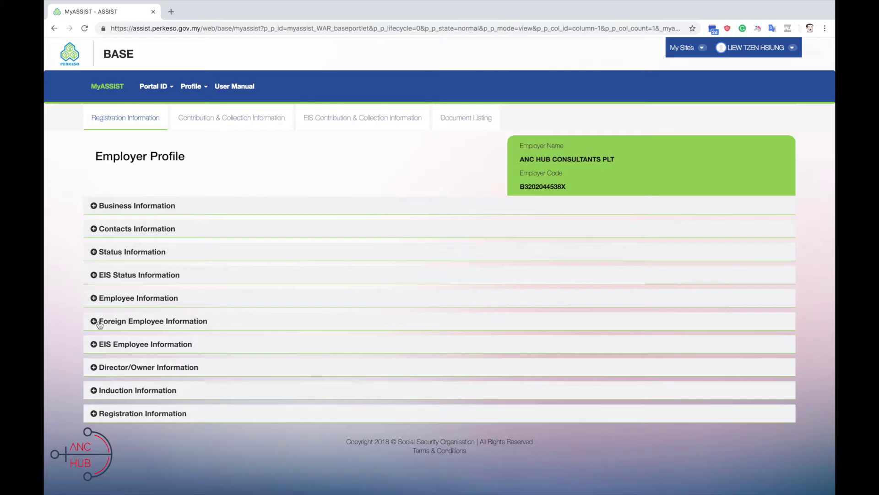
left_click(99, 322)
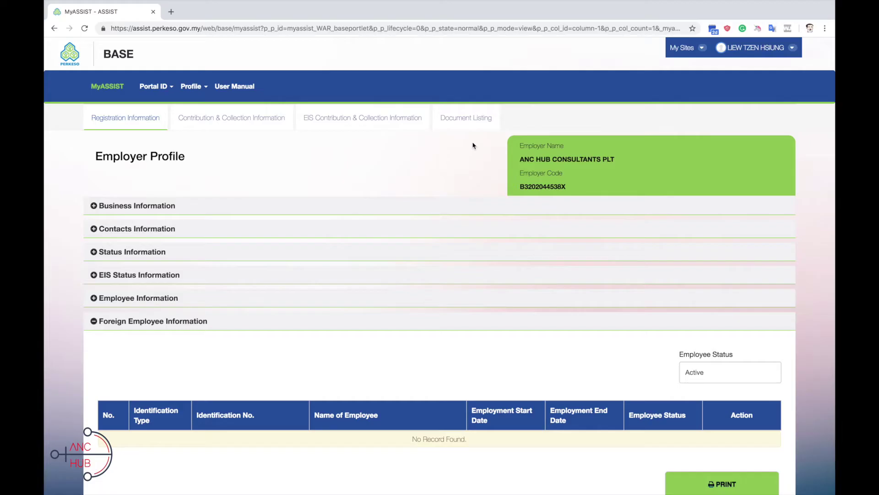
- Show the Document Listing and scroll through its uploaded and generated document tables
left_click(462, 122)
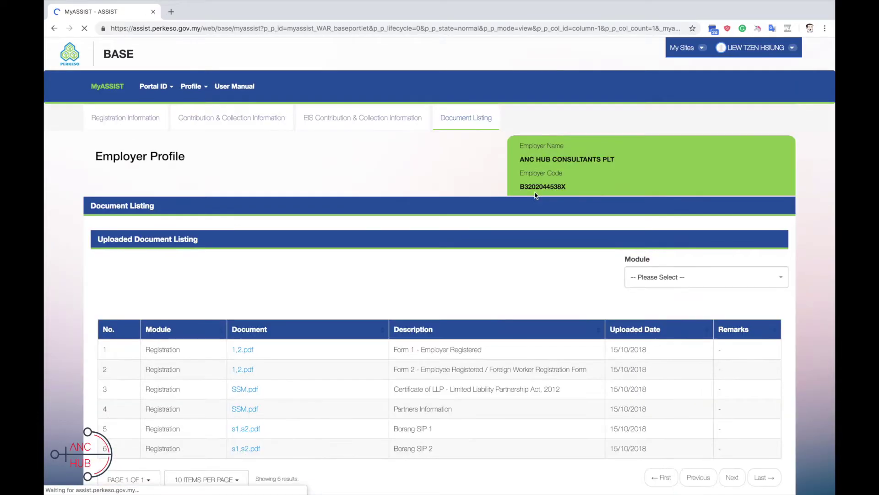
scroll(535, 194, "down", 10)
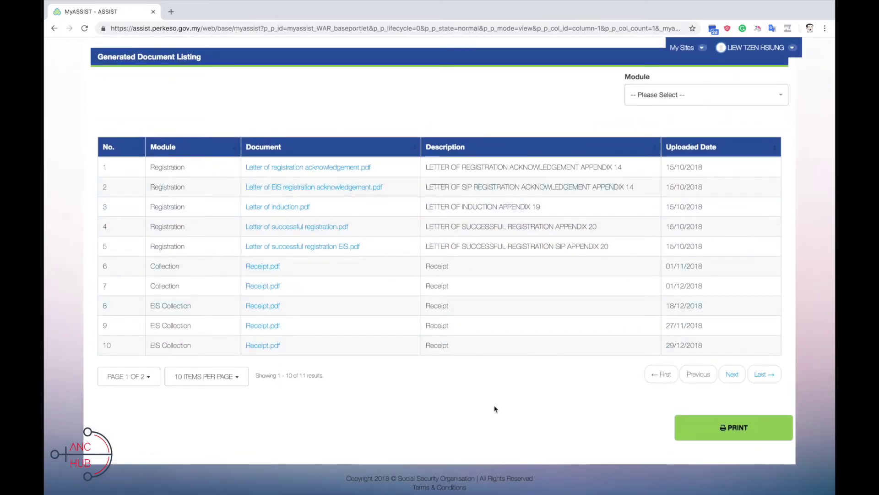
scroll(495, 408, "up", 10)
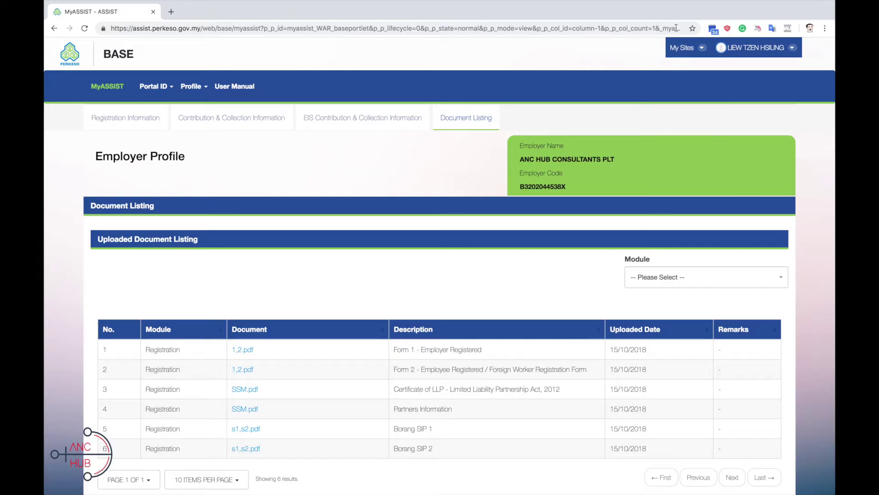
- Bring up the portal User Manual from the Portal ID and Profile menus
left_click(679, 48)
left_click(682, 74)
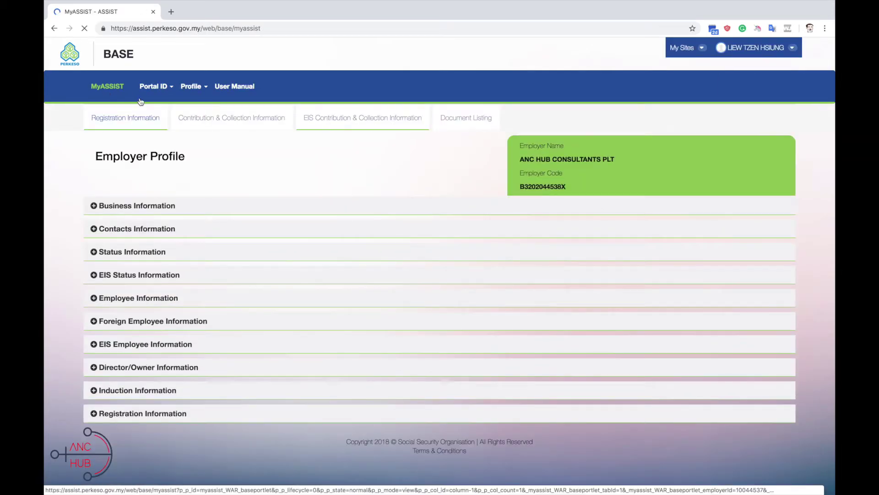
left_click(155, 88)
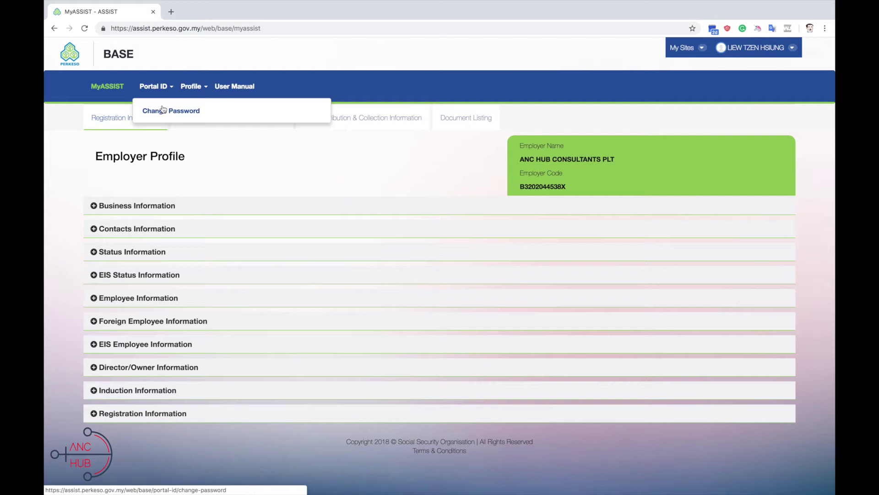
left_click(205, 87)
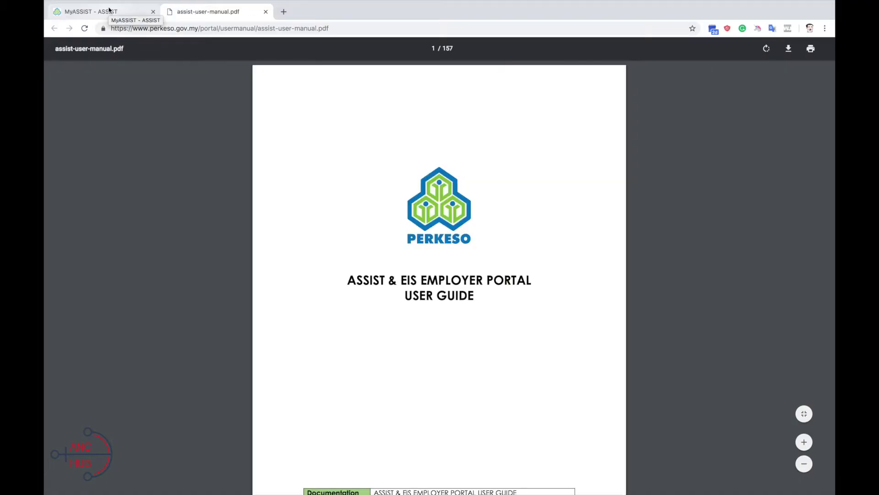
- Return to the MyASSIST tab and switch to the REGISTRATION site
left_click(109, 10)
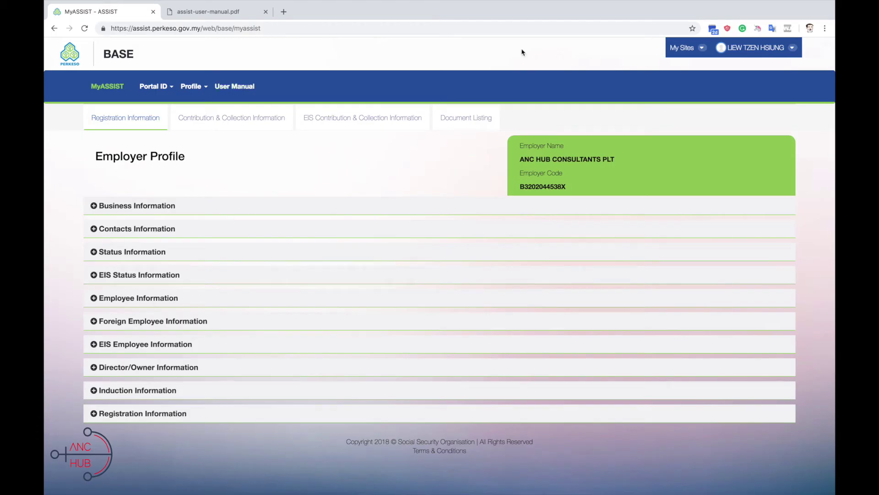
left_click(682, 48)
left_click(685, 86)
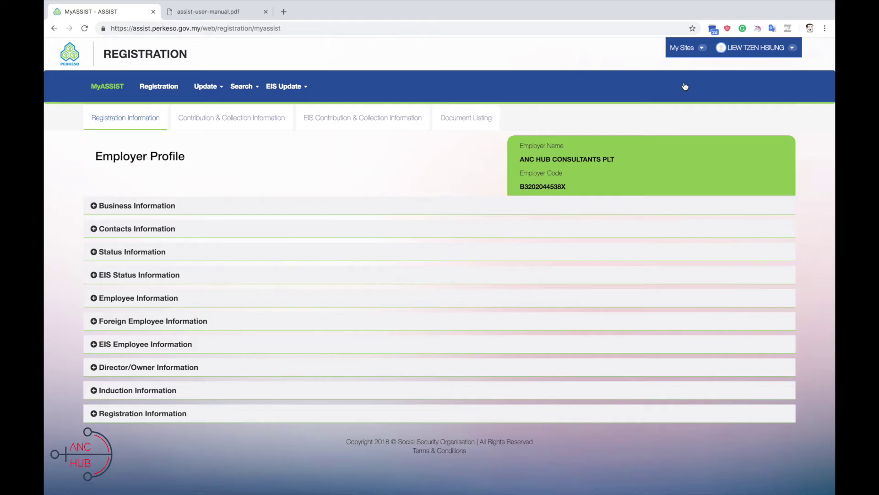
- Reach Registration > Update > Update Add New Employee for ANC HUB CONSULTANTS PLT
left_click(167, 96)
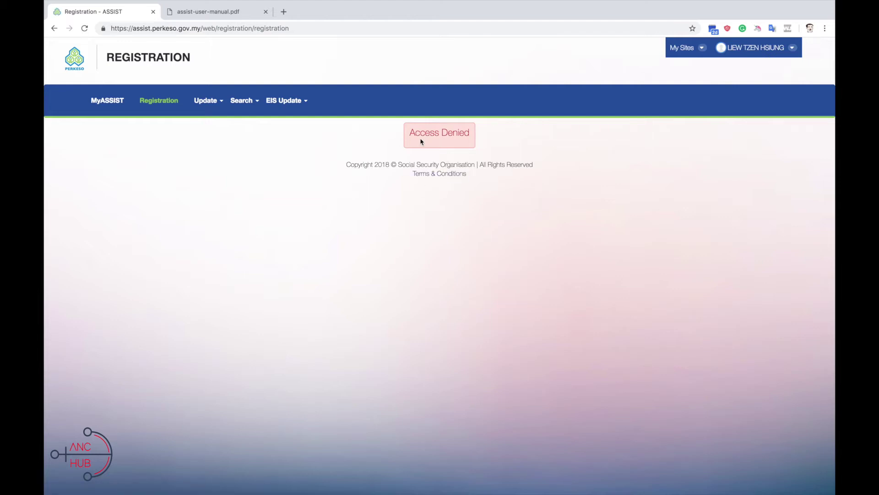
left_click(207, 101)
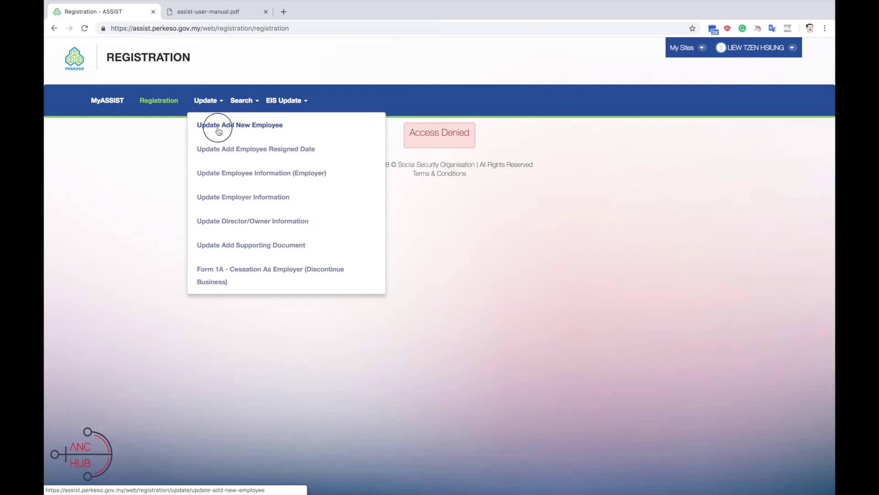
left_click(218, 126)
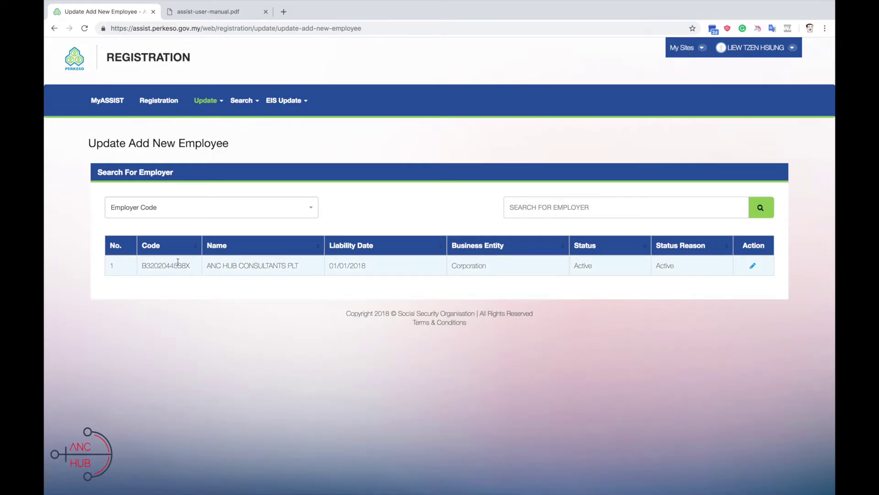
left_click(754, 270)
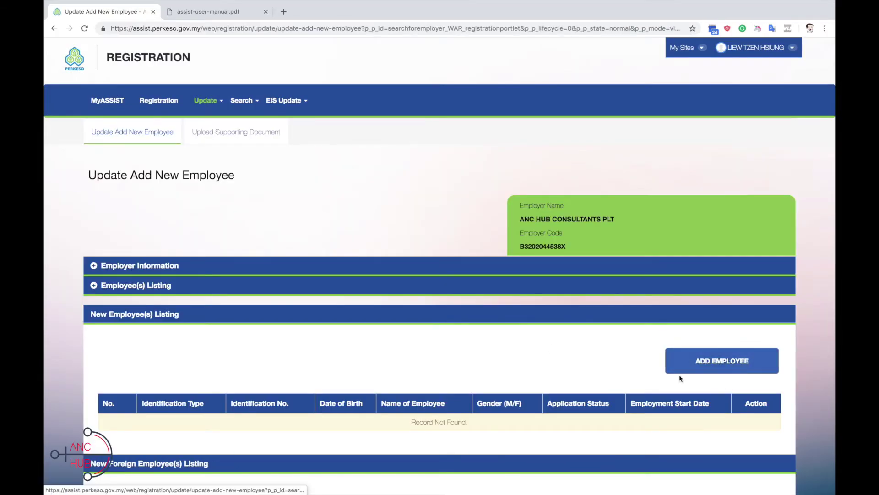
- Try the Add Employee form with New Identification, birth and start dates, then close it unsaved
left_click(715, 362)
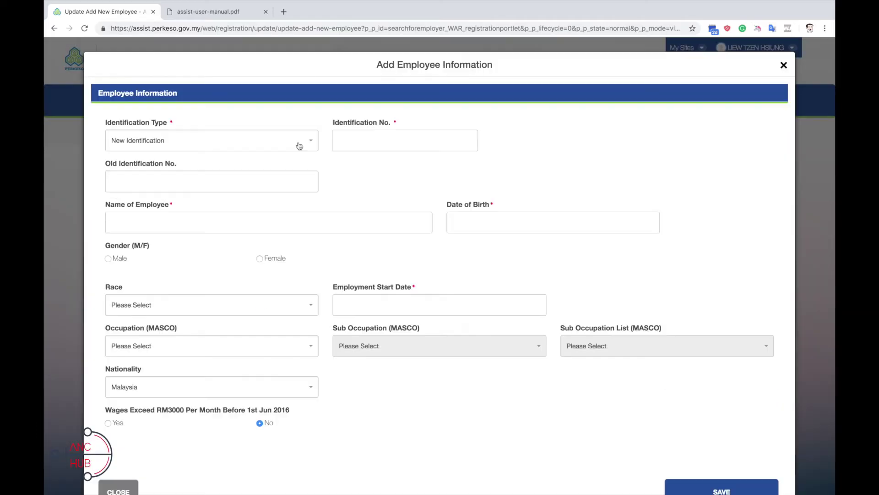
left_click(299, 146)
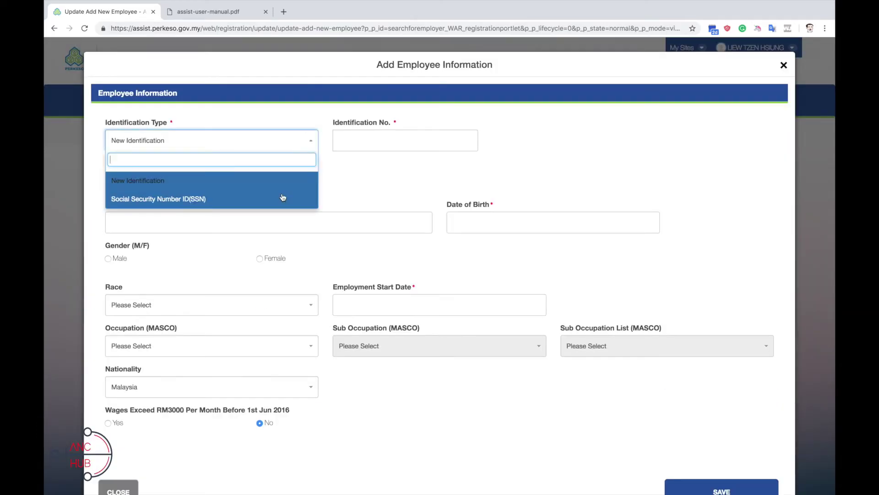
left_click(281, 185)
left_click(361, 137)
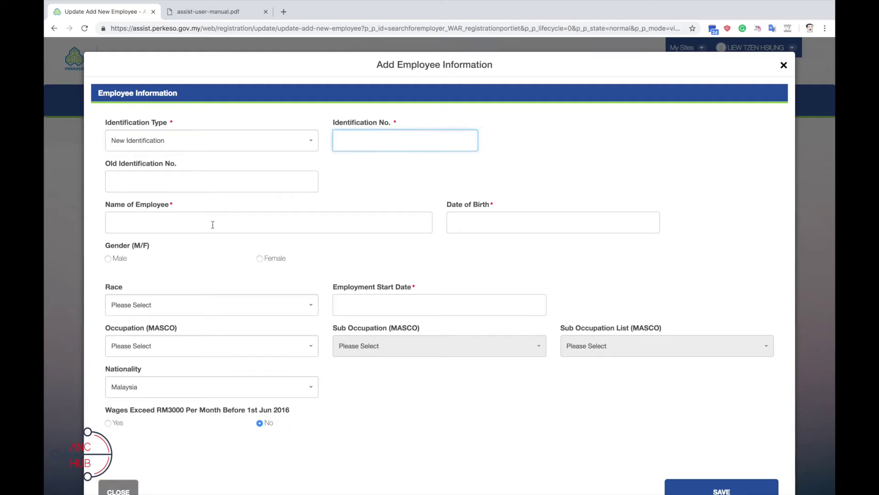
left_click(487, 223)
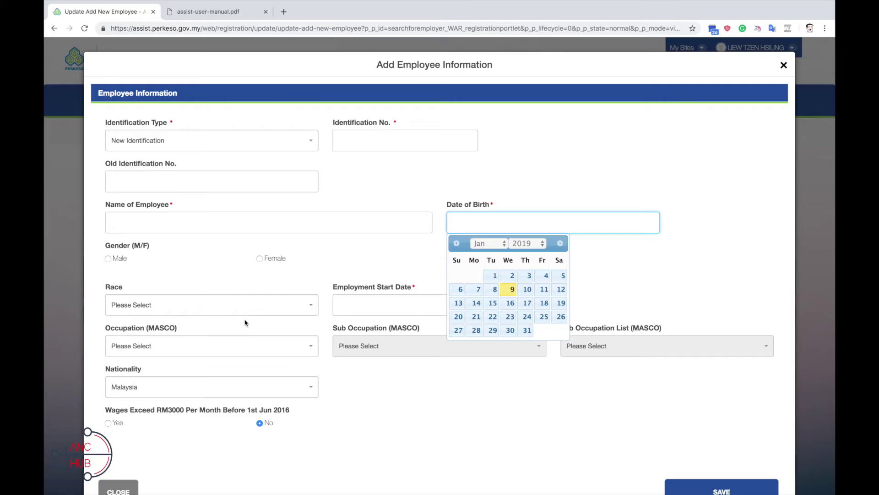
left_click(358, 304)
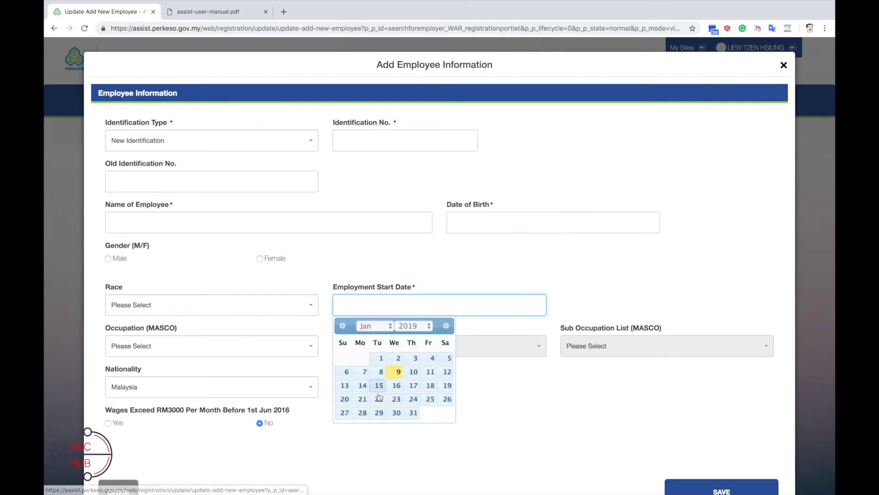
left_click(688, 477)
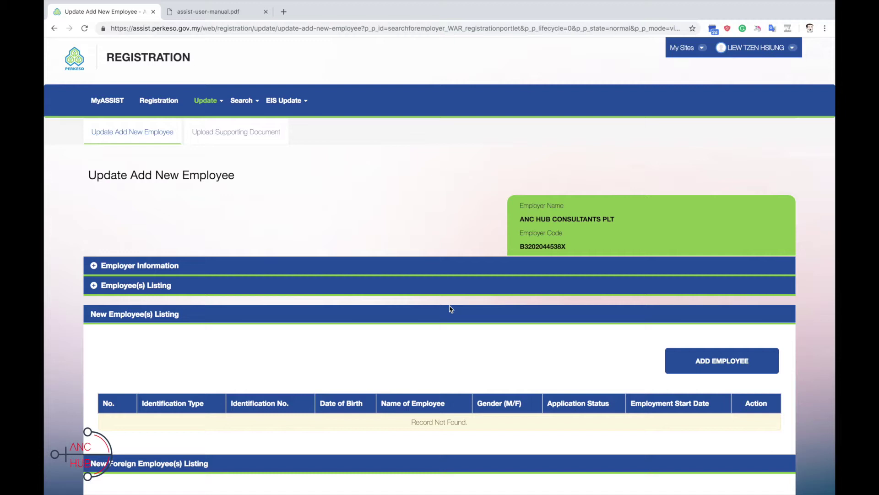
- Bring up the Add Foreign Employee form, keeping SSFW No. as identification type
scroll(450, 308, "down", 1)
scroll(450, 308, "down", 2)
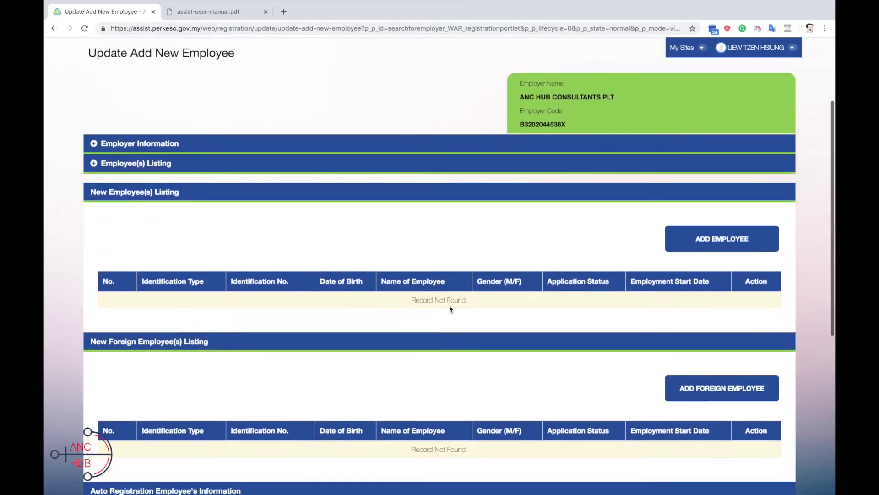
scroll(451, 308, "down", 1)
scroll(450, 308, "down", 1)
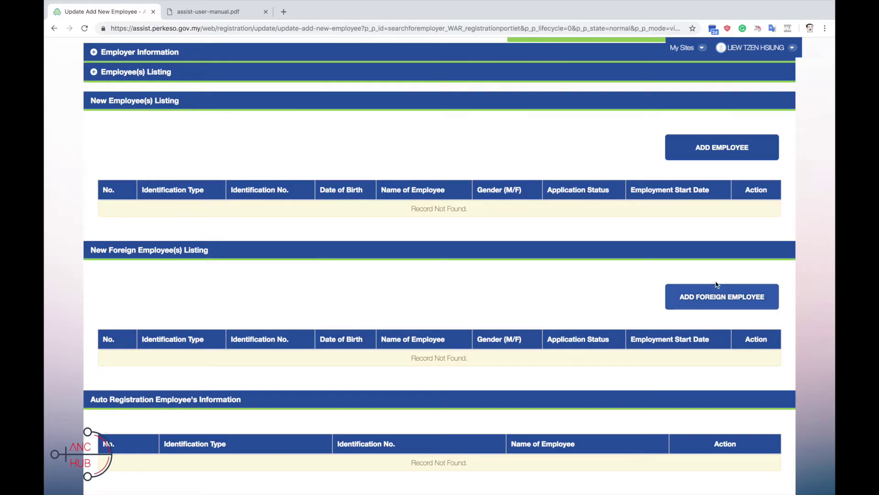
left_click(708, 304)
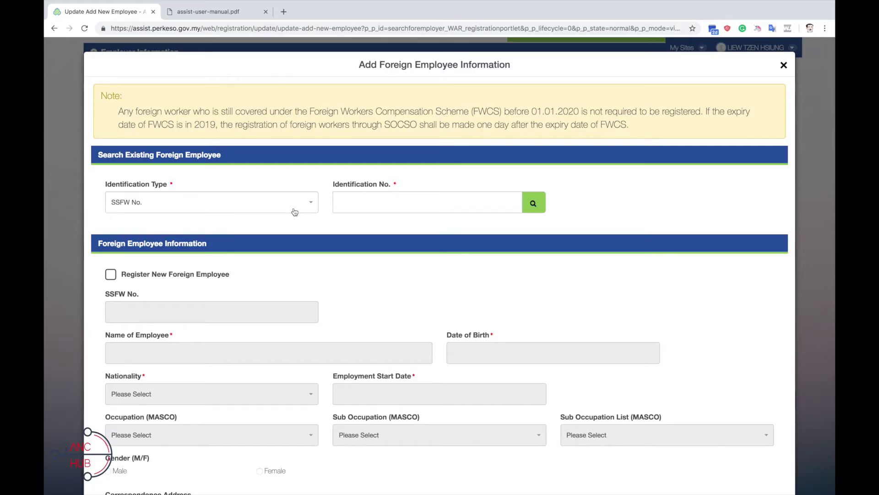
left_click(295, 212)
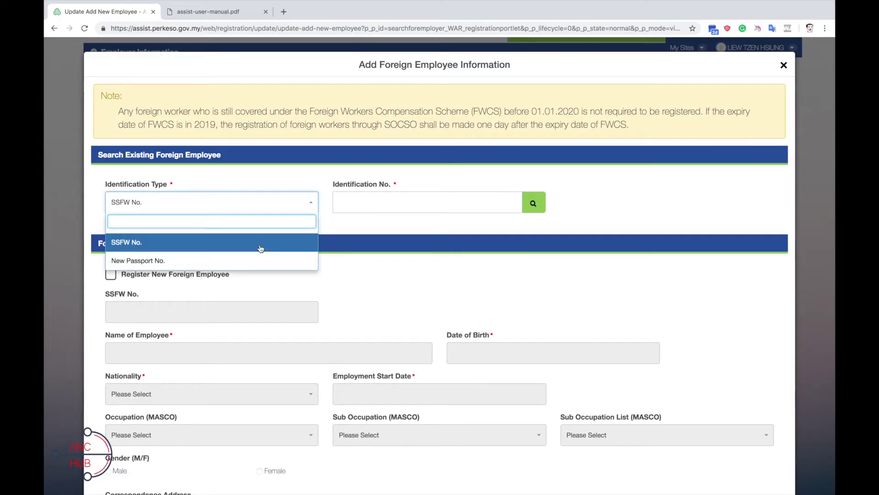
left_click(261, 248)
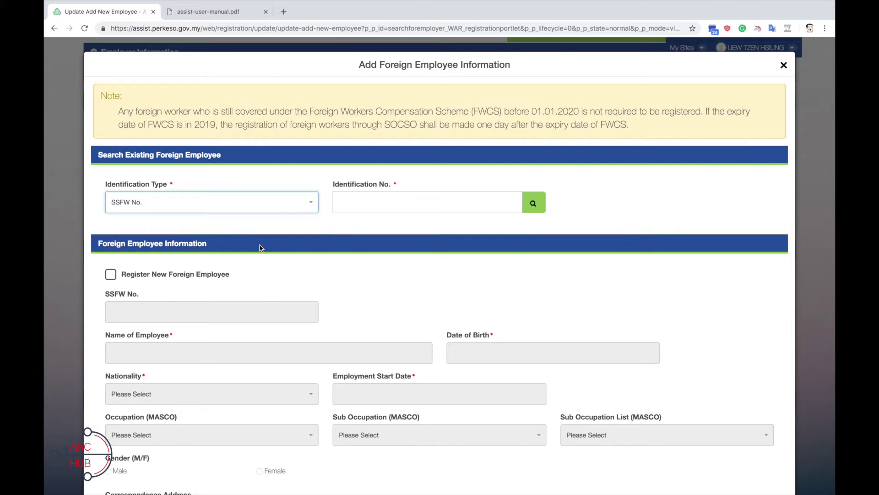
- Set identification type to New Passport No. and tick Register New Foreign Employee
left_click(262, 209)
left_click(226, 264)
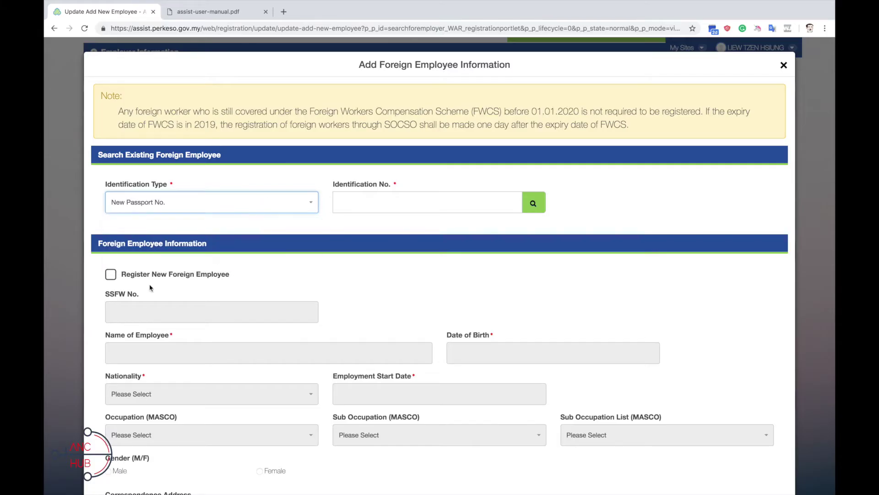
left_click(111, 274)
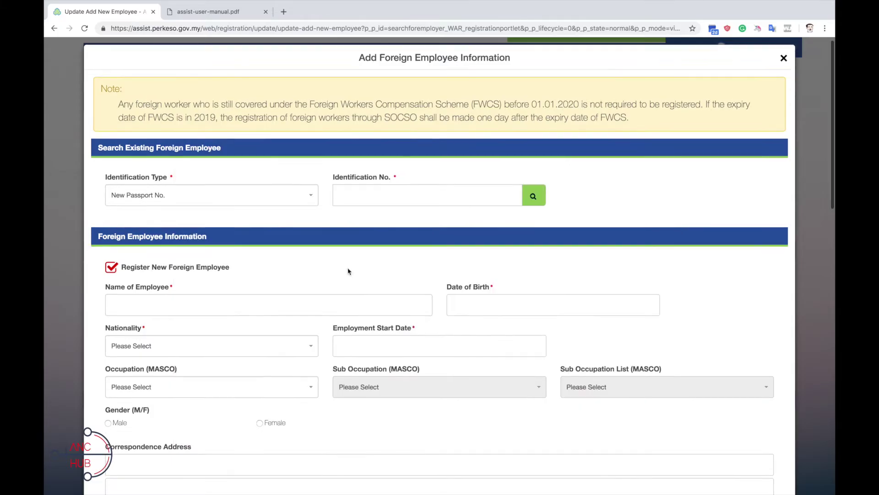
- Scroll through the passport, work permit and contact person sections down to SAVE
scroll(350, 271, "down", 1)
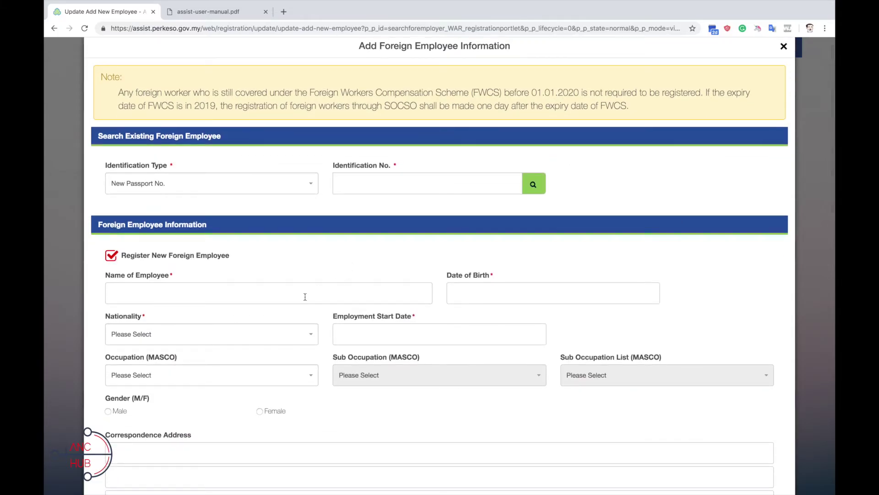
scroll(485, 287, "down", 2)
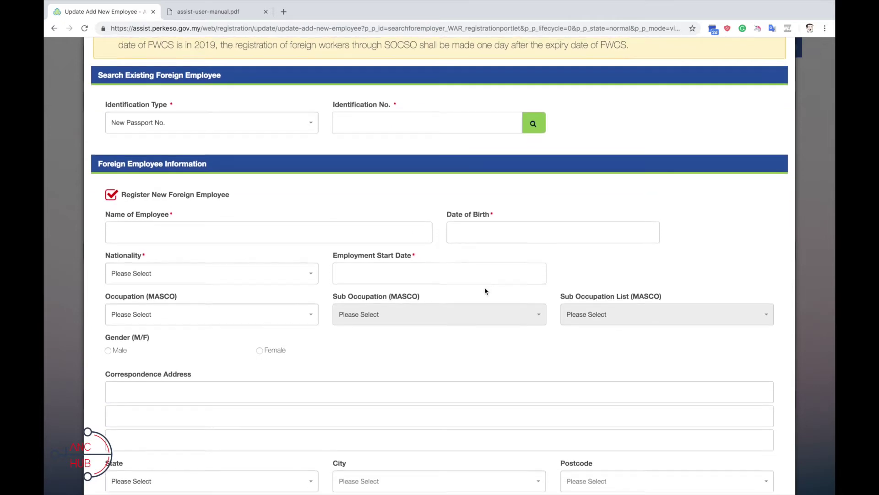
scroll(485, 288, "down", 2)
scroll(309, 281, "down", 2)
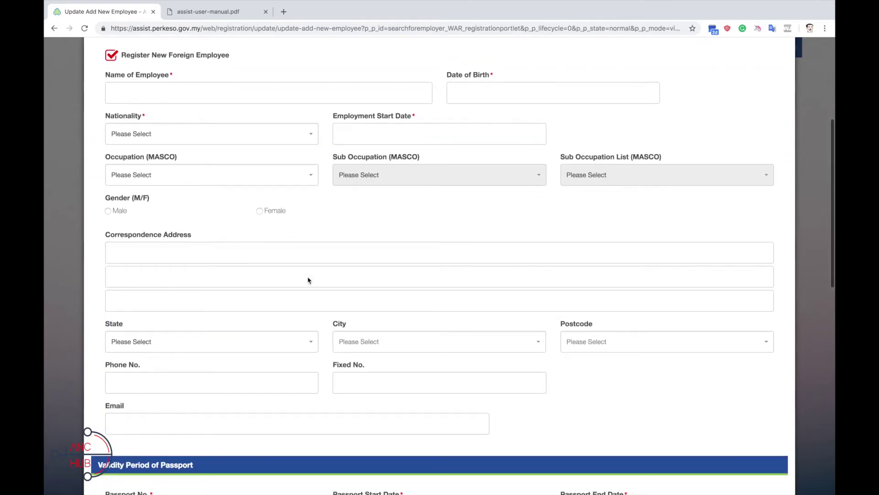
scroll(309, 280, "down", 2)
scroll(311, 282, "down", 1)
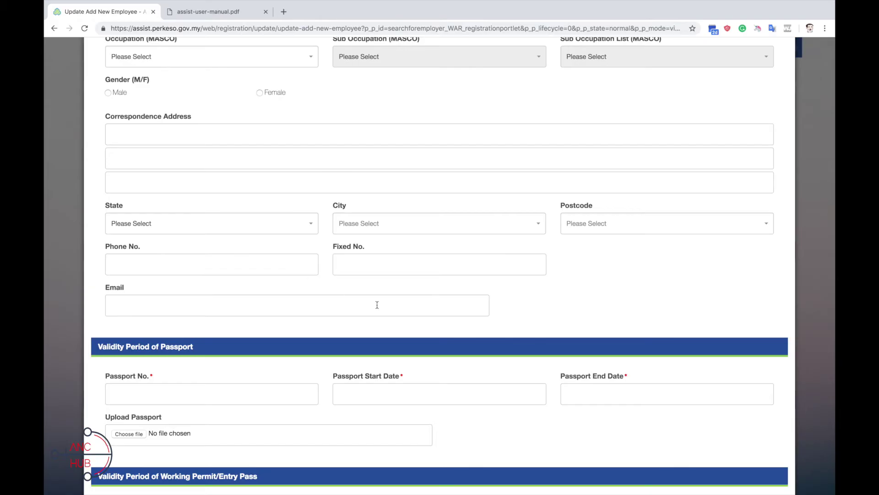
scroll(378, 305, "down", 1)
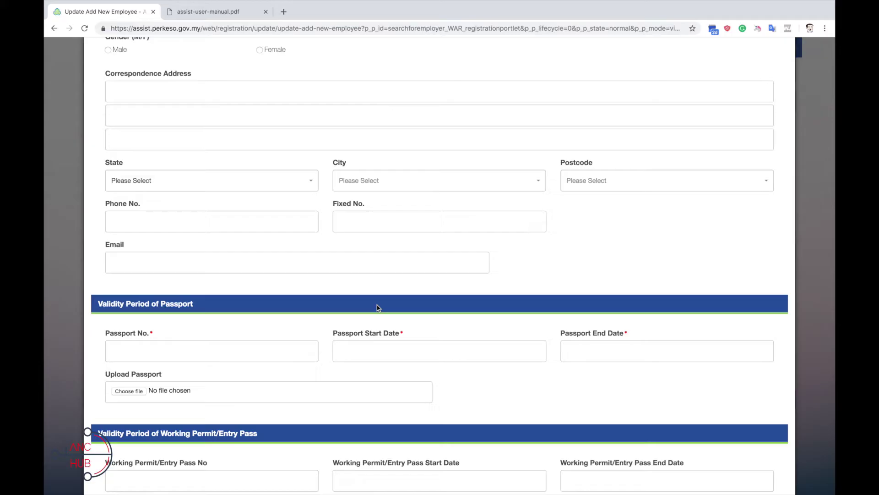
scroll(378, 307, "down", 1)
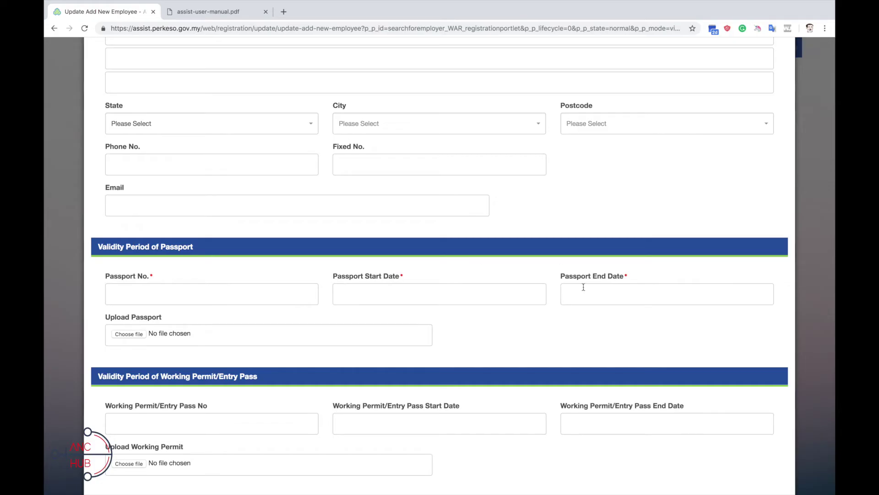
scroll(586, 304, "down", 1)
scroll(587, 305, "down", 1)
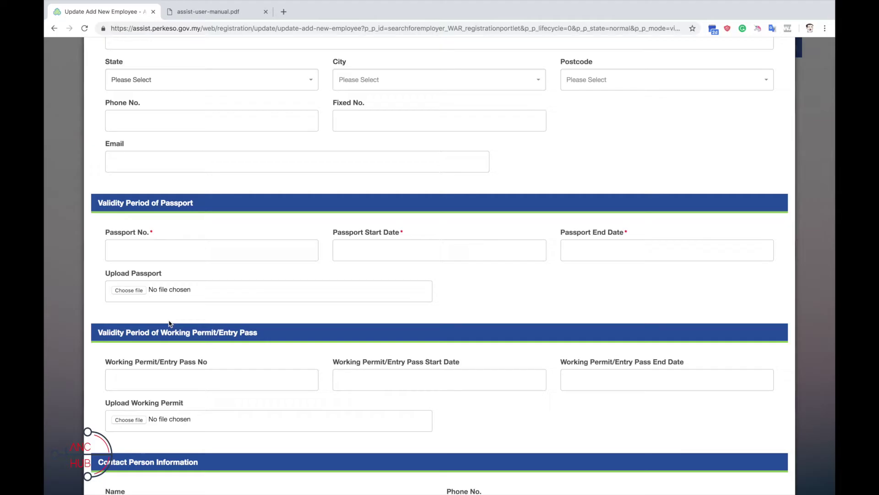
scroll(225, 348, "down", 3)
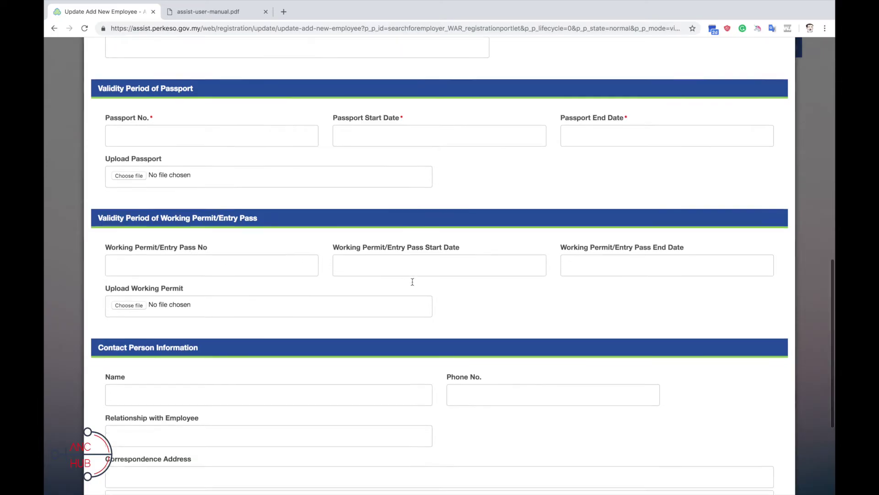
scroll(412, 281, "down", 3)
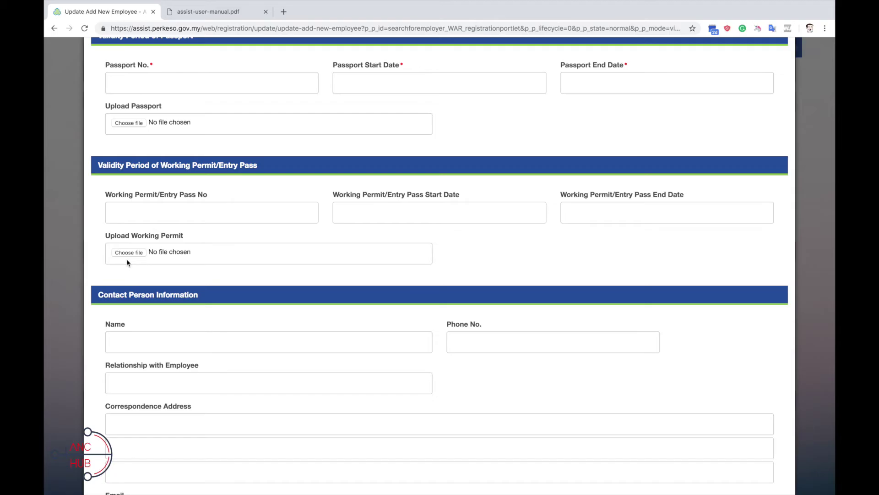
scroll(240, 293, "down", 5)
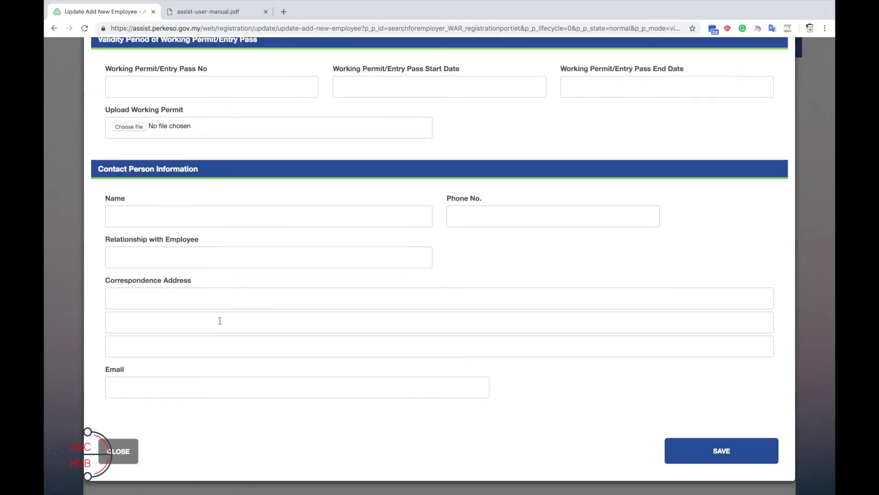
- Save and close the foreign employee form, then scroll back up the page
left_click(723, 450)
scroll(448, 376, "down", 1)
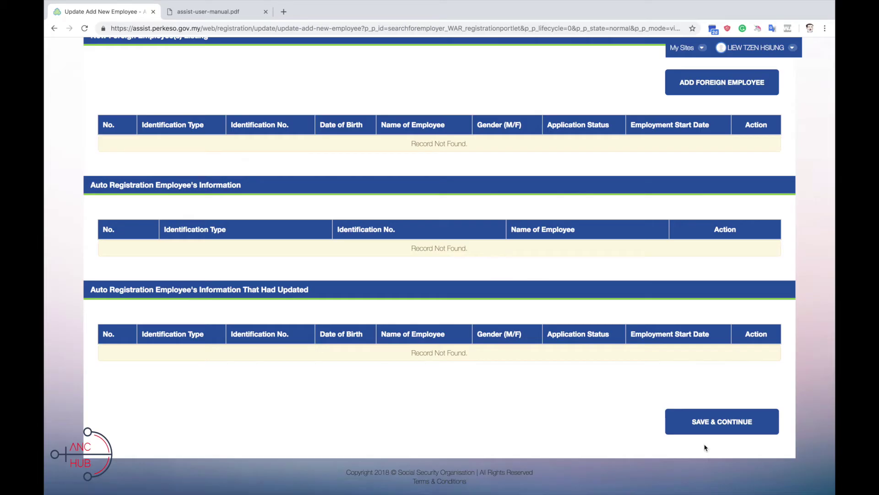
scroll(602, 443, "up", 1)
scroll(602, 443, "up", 6)
scroll(602, 444, "up", 3)
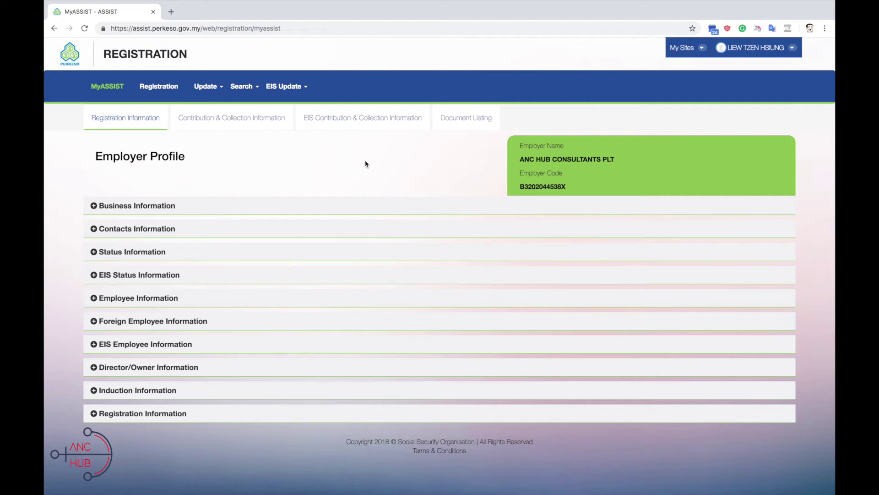
- Set a 28/02/2019 resign date for specific employees on the employer's resigned-date page
left_click(210, 95)
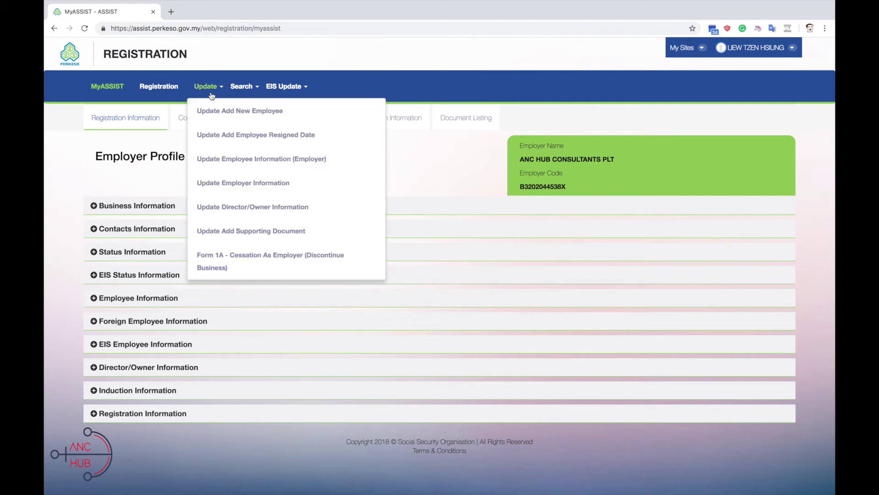
left_click(220, 135)
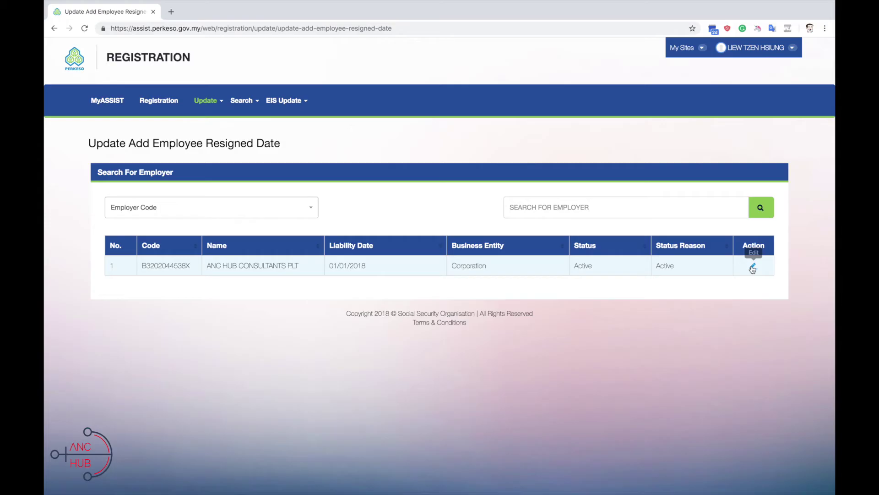
left_click(752, 267)
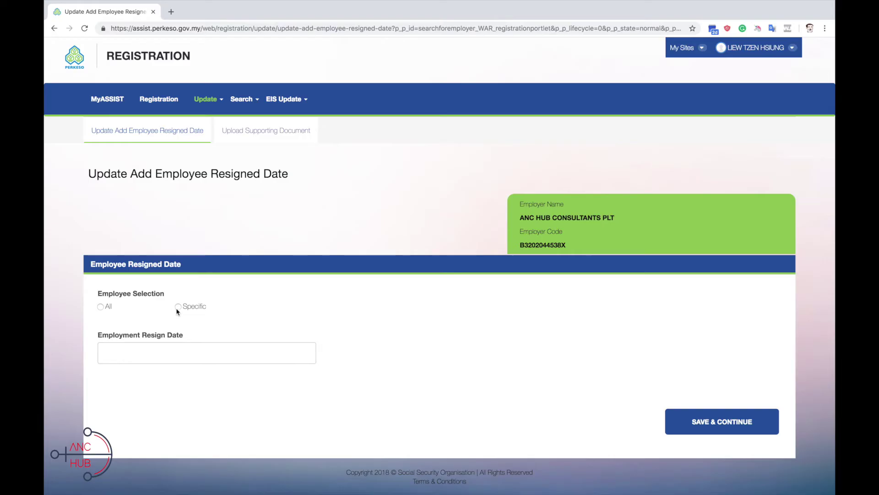
left_click(178, 307)
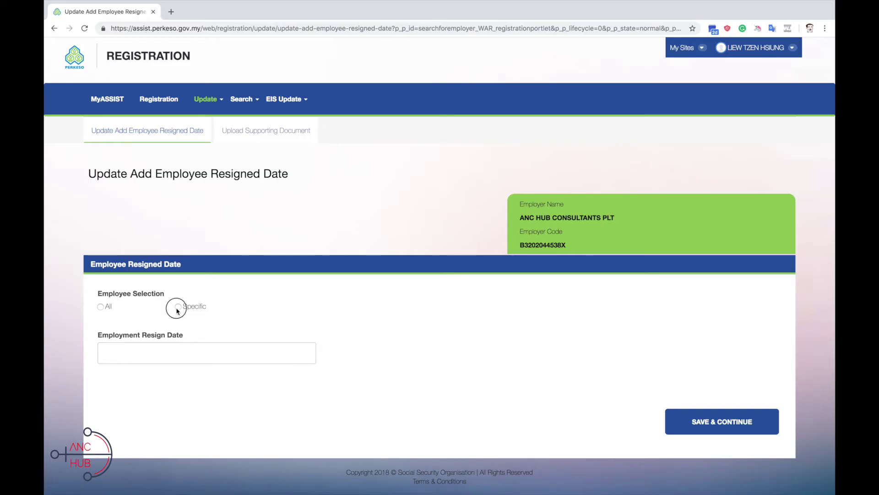
left_click(176, 349)
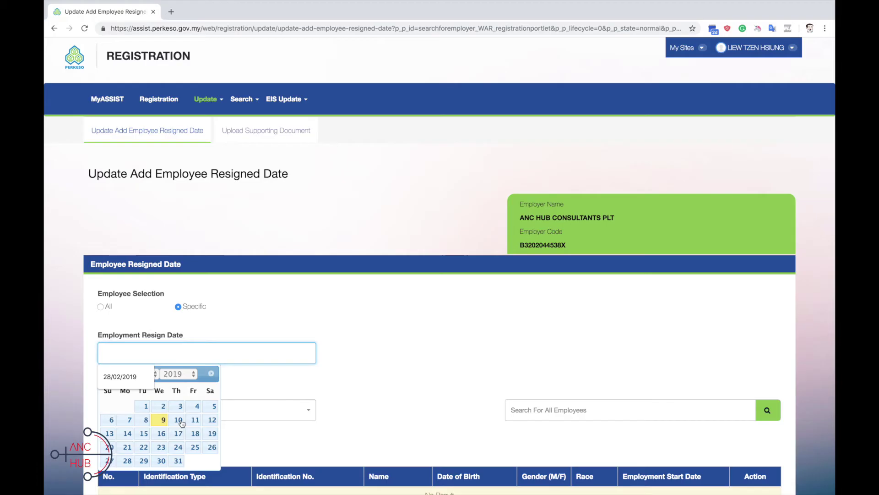
left_click(121, 376)
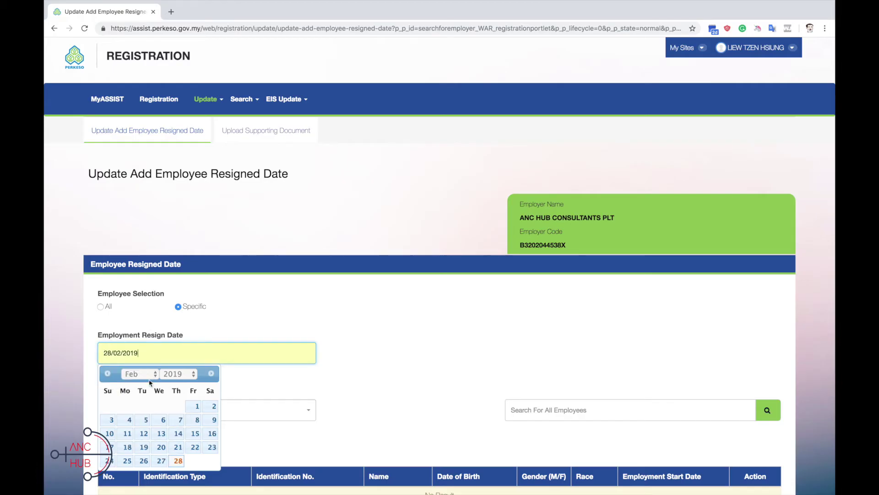
- Set the employee search type to Name, ready to enter the employee's name
left_click(258, 414)
scroll(382, 383, "down", 2)
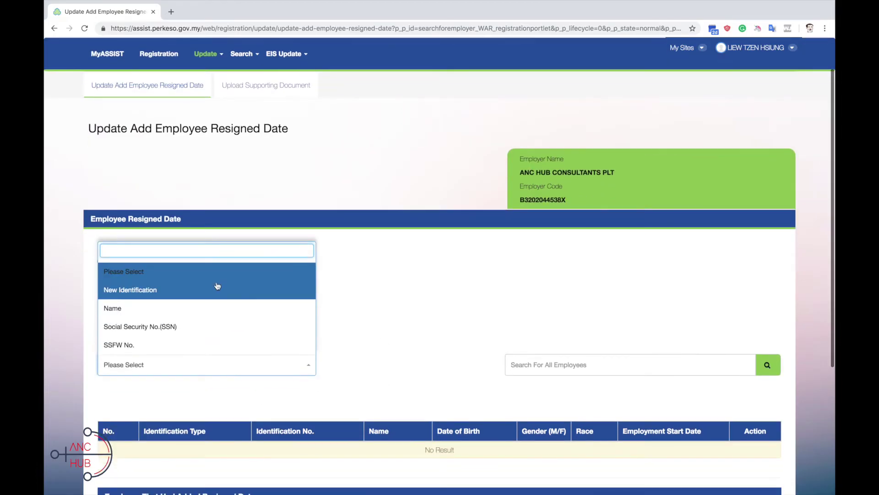
type("name")
left_click(190, 353)
left_click(559, 371)
type("liew")
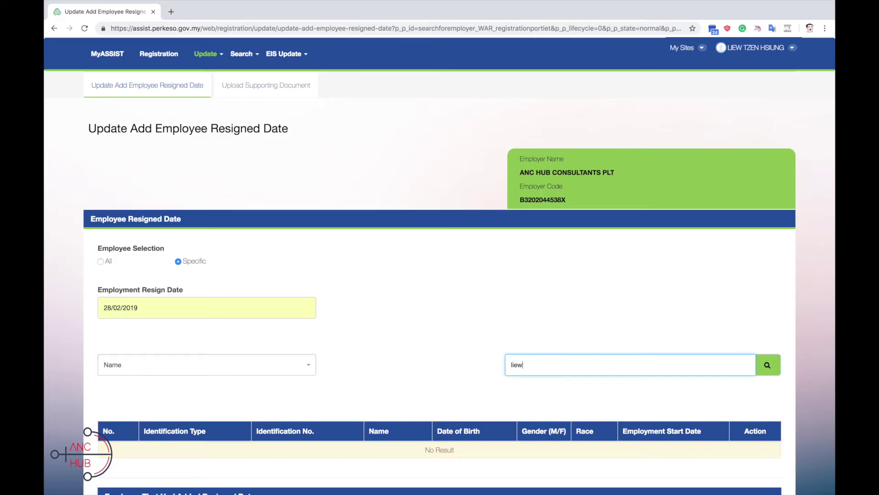
type(" tzen hsiung")
left_click(768, 364)
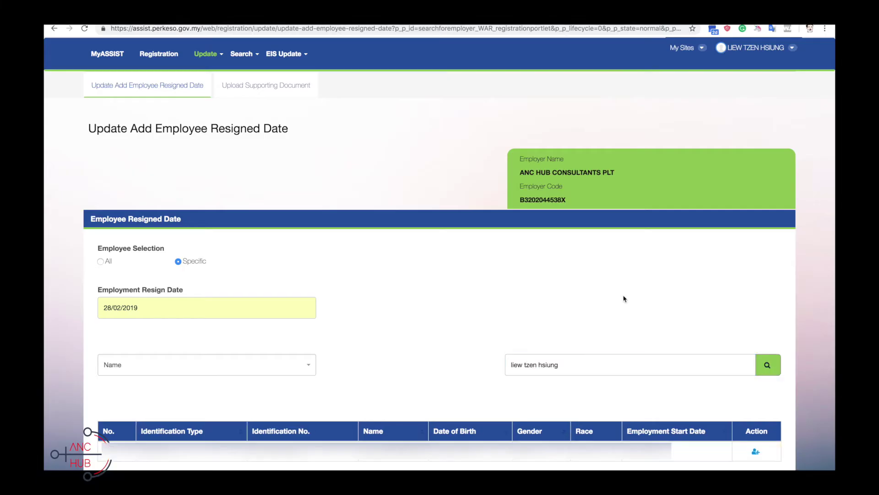
left_click(755, 453)
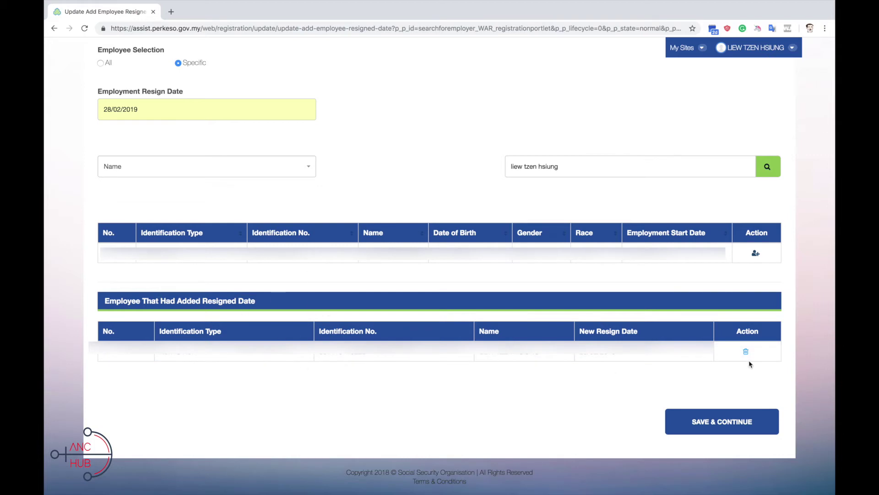
left_click(728, 433)
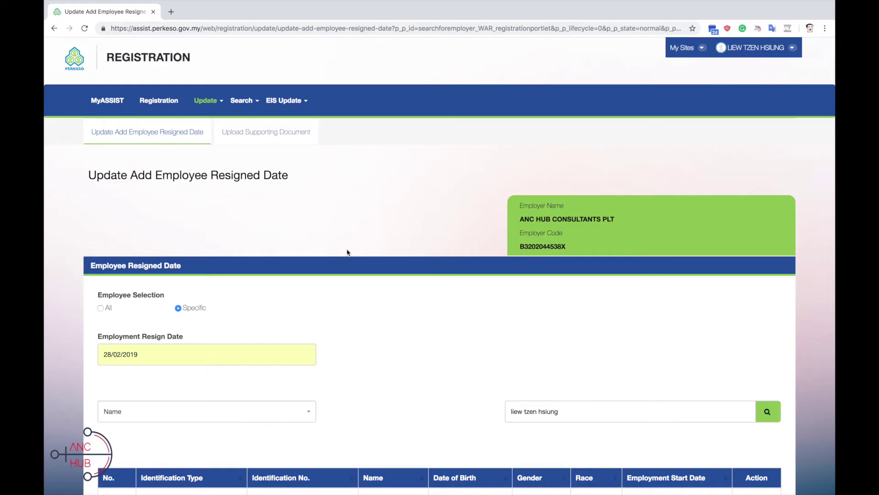
left_click(206, 102)
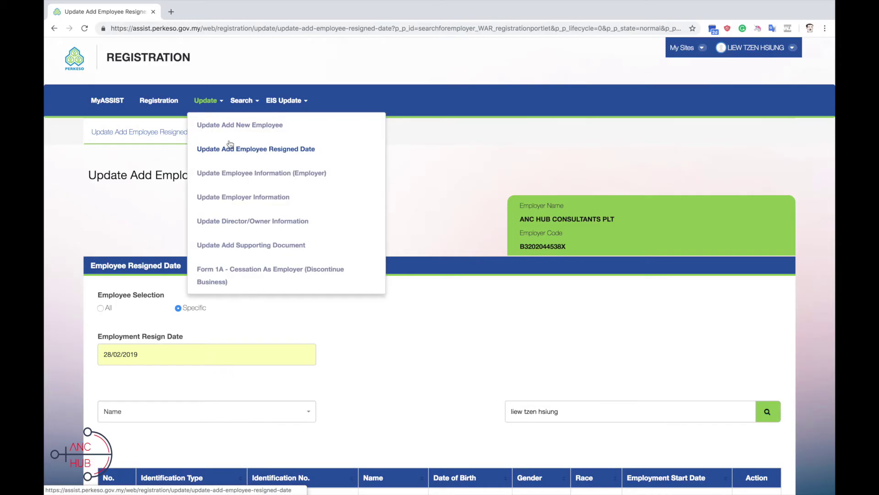
mouse_move(284, 100)
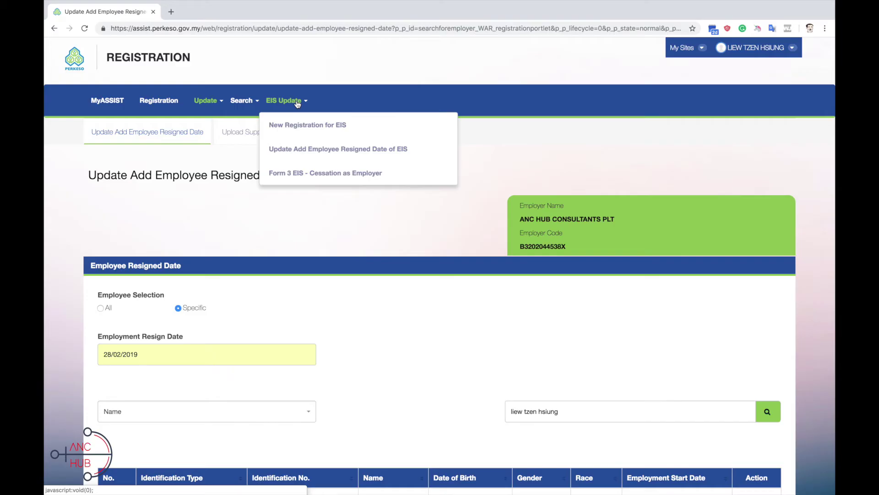
left_click(304, 149)
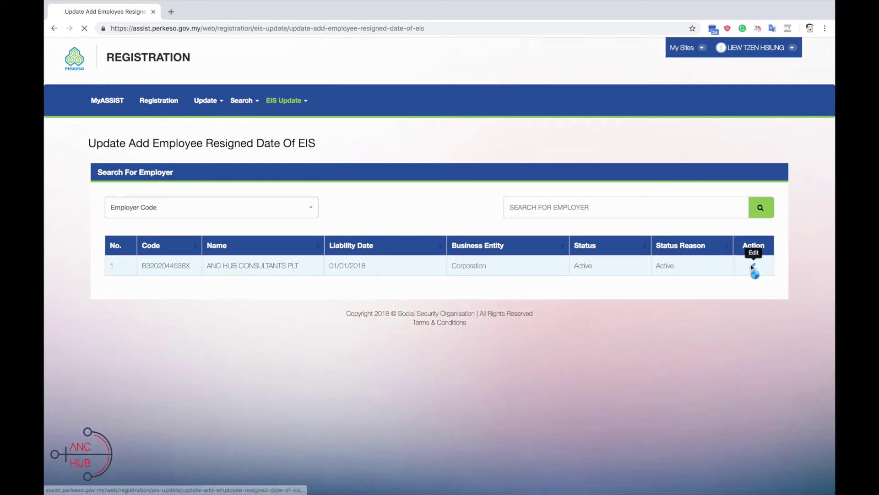
left_click(752, 266)
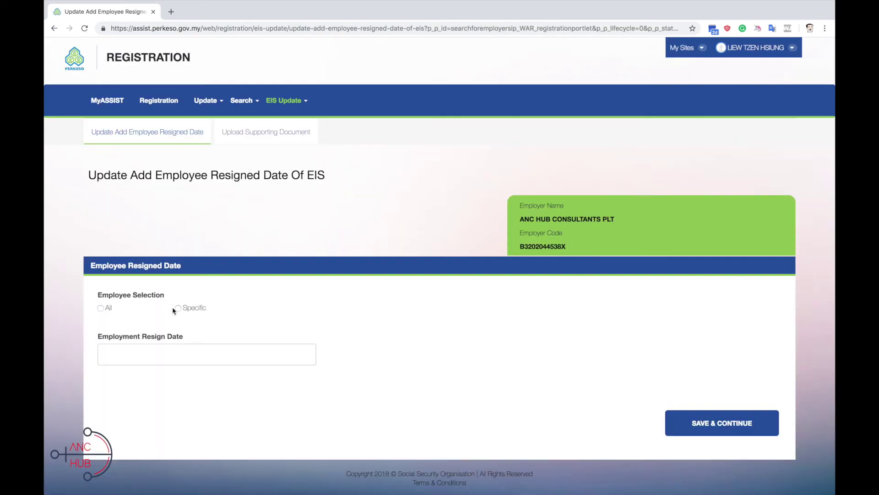
left_click(178, 308)
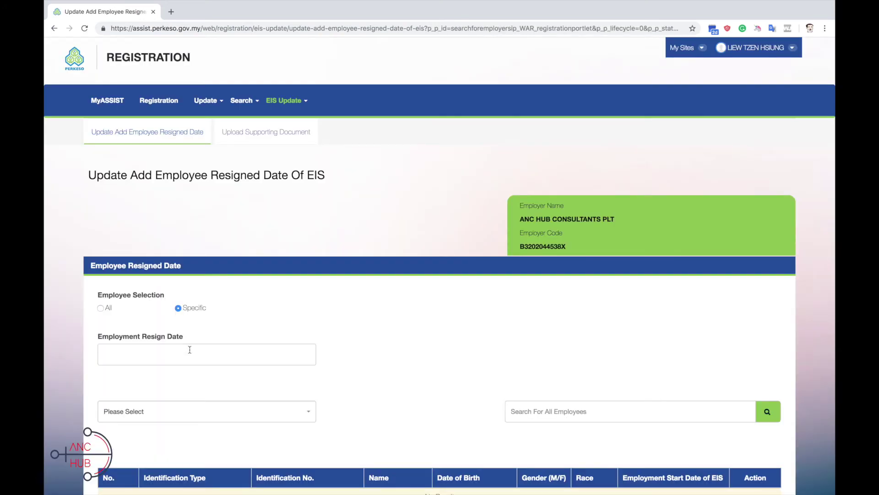
left_click(178, 412)
left_click(545, 419)
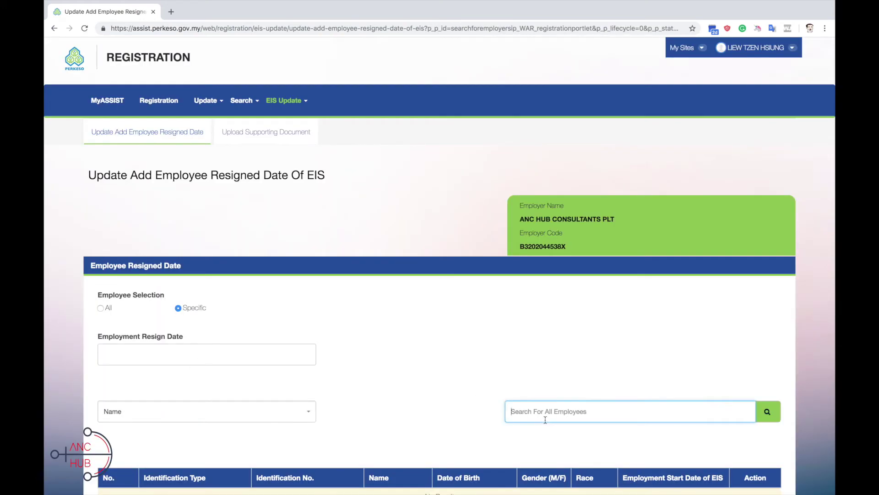
type("liew tzen hsiung")
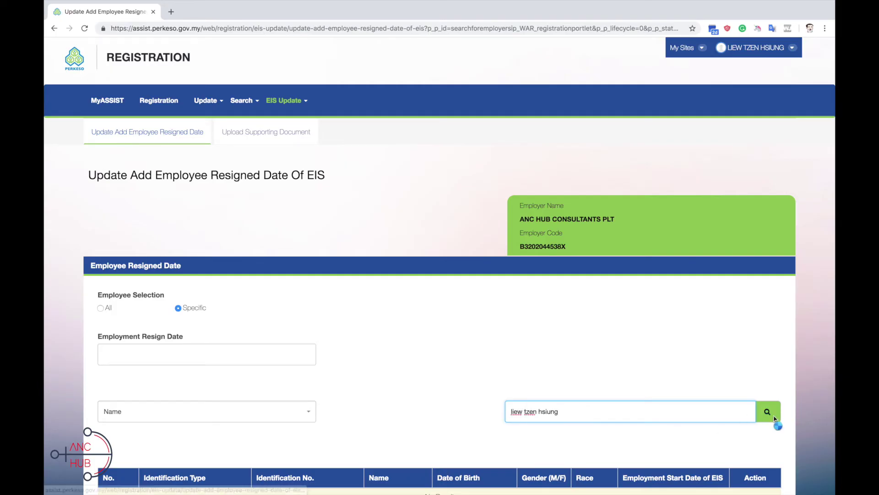
left_click(768, 411)
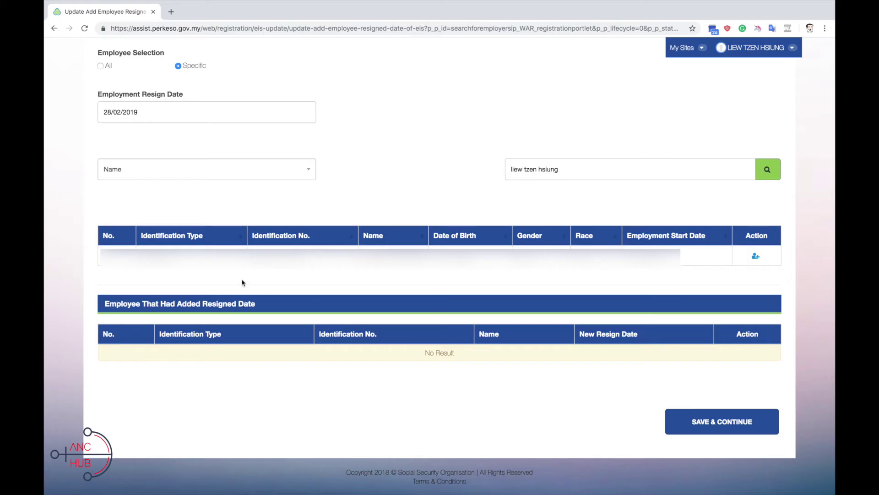
left_click(756, 257)
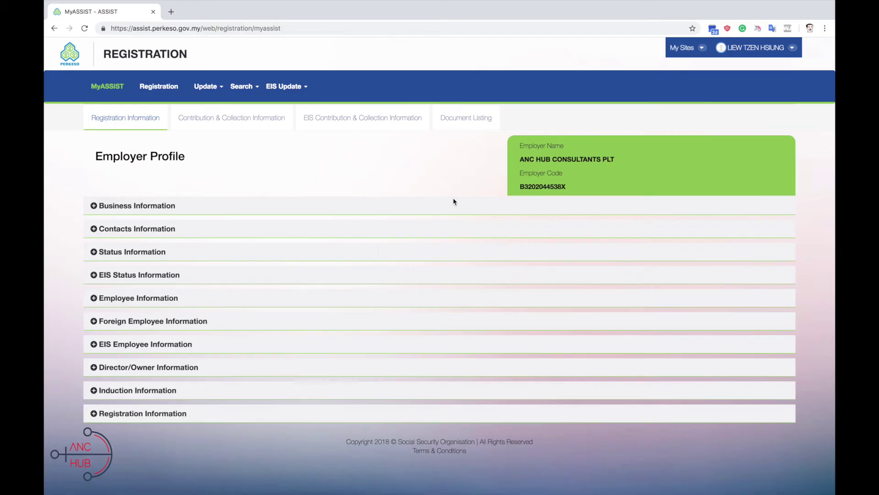
left_click(204, 87)
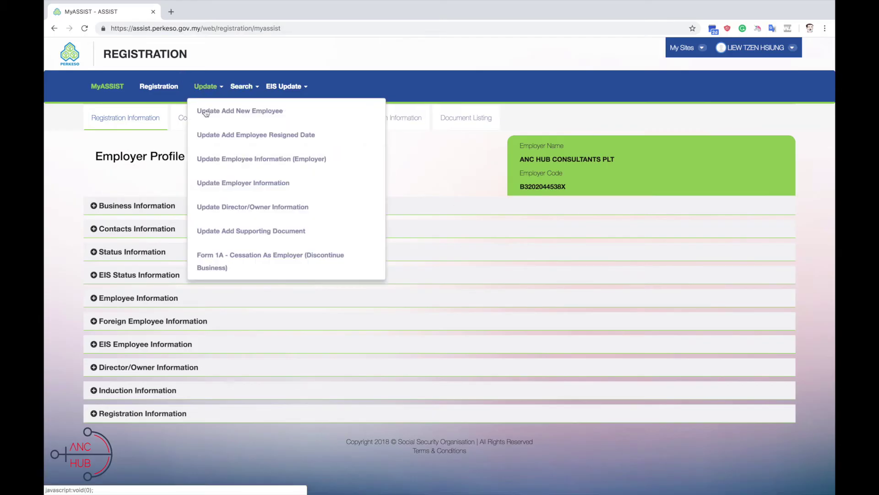
left_click(221, 169)
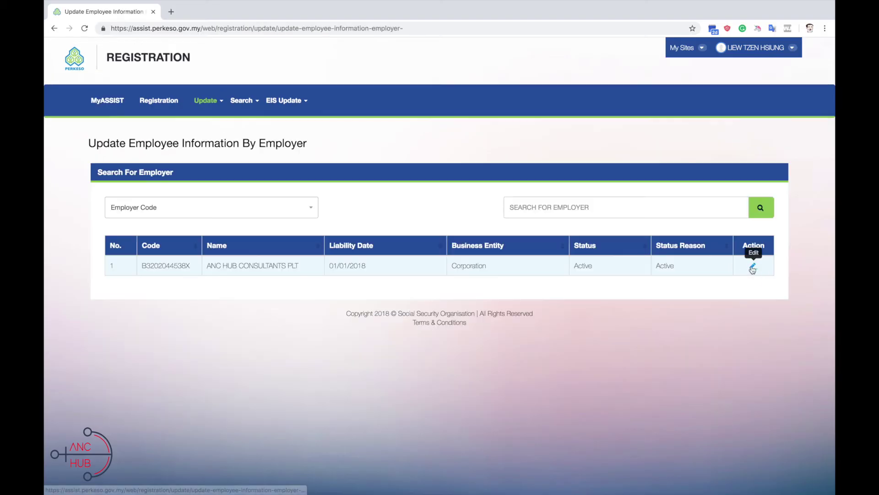
left_click(753, 266)
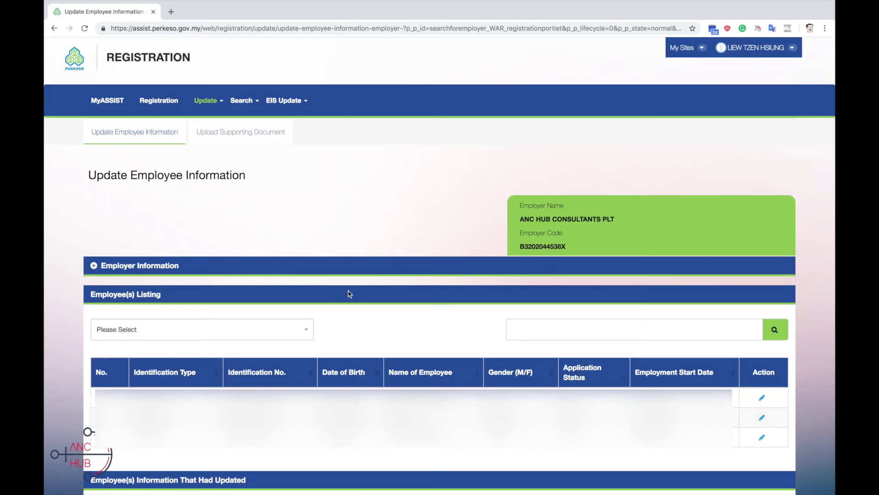
left_click(762, 399)
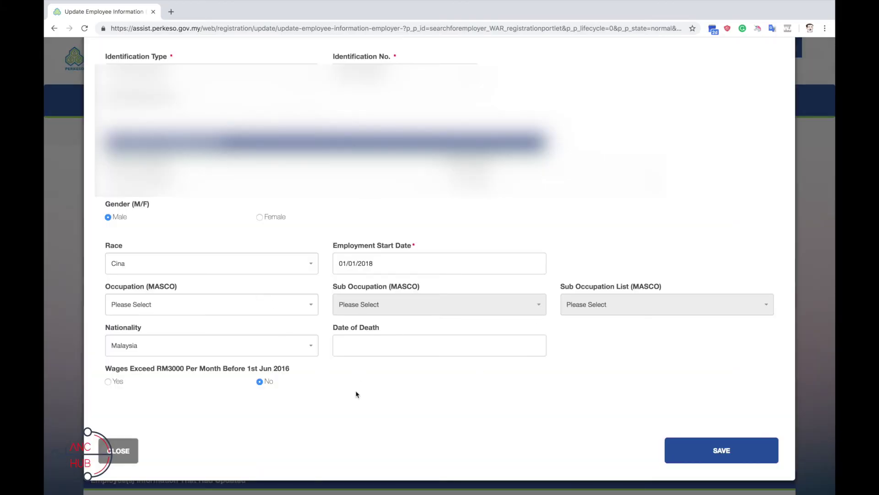
left_click(704, 458)
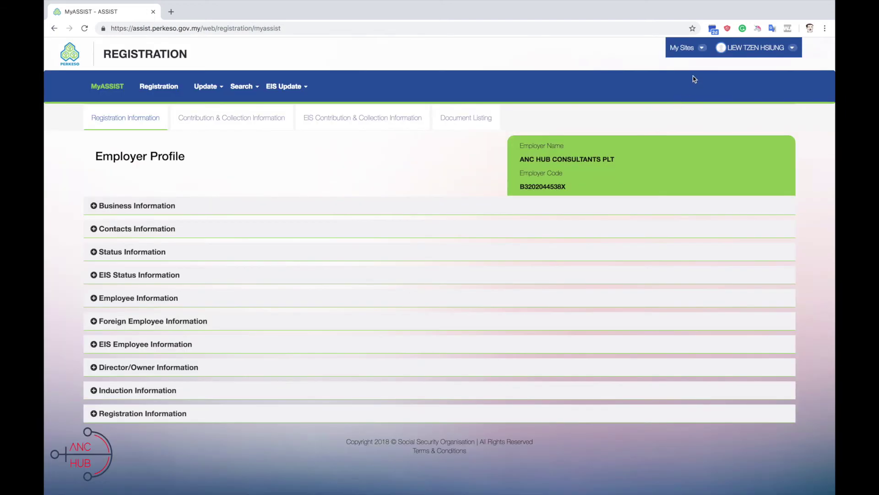
- Switch to the SOCSO - CONTRIBUTION site and start Add Contribution (Portal)
left_click(702, 50)
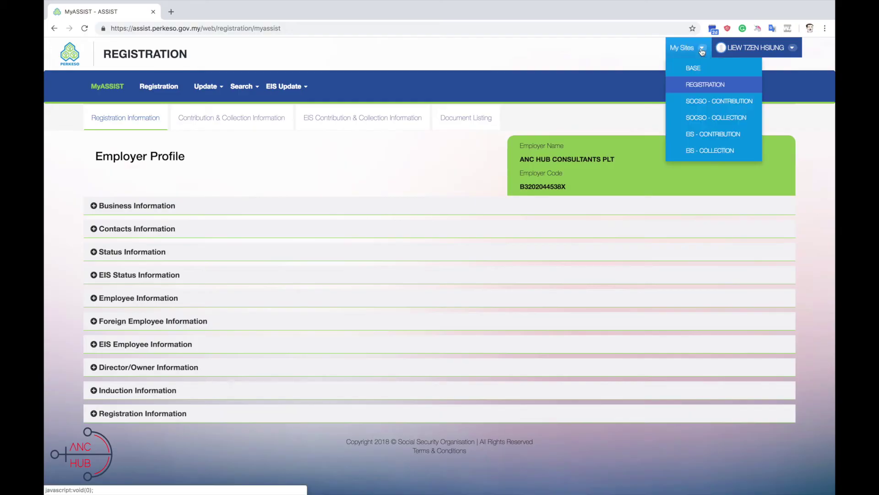
left_click(705, 104)
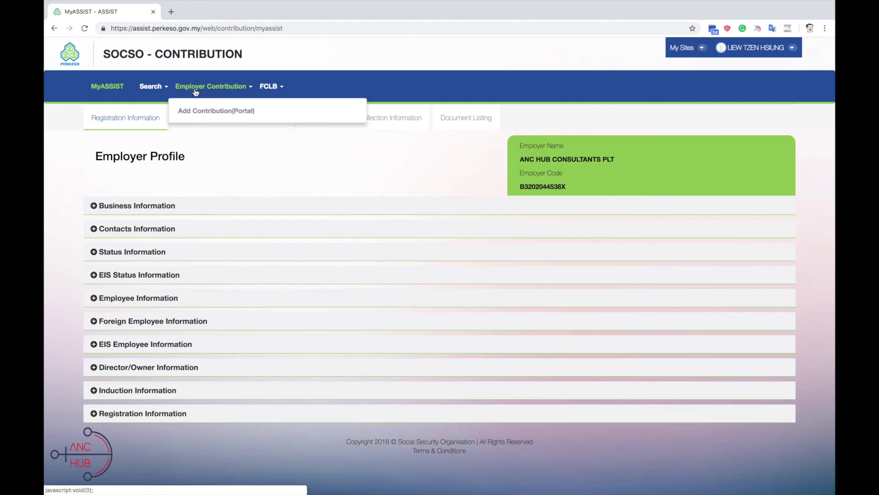
left_click(225, 116)
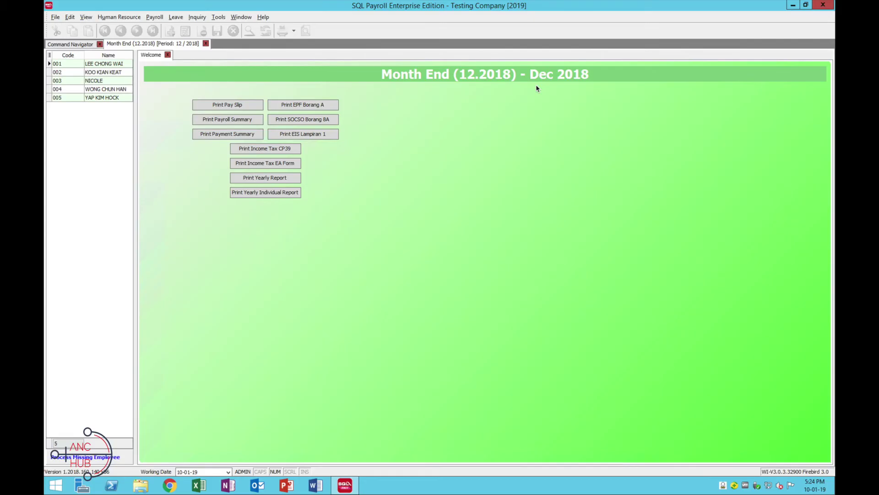
- Open the Dec 2018 SOCSO Borang 8A and begin its magnetic-media export in SOCSO format
left_click(296, 120)
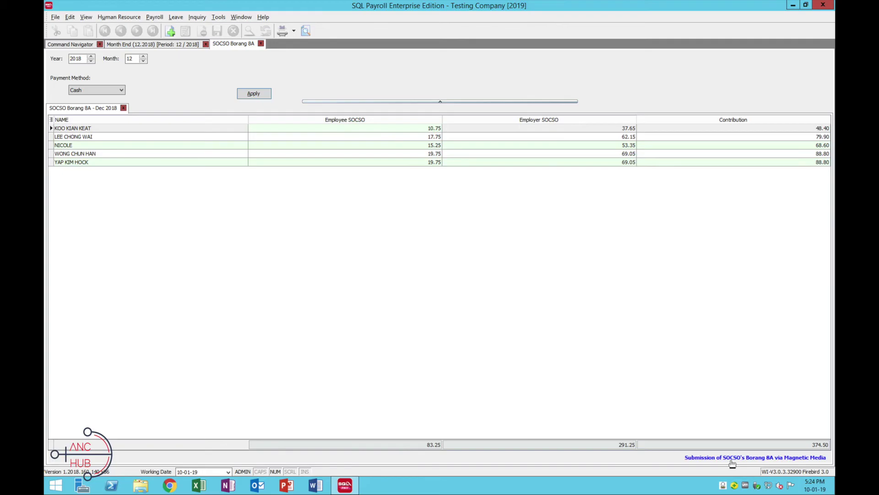
left_click(732, 459)
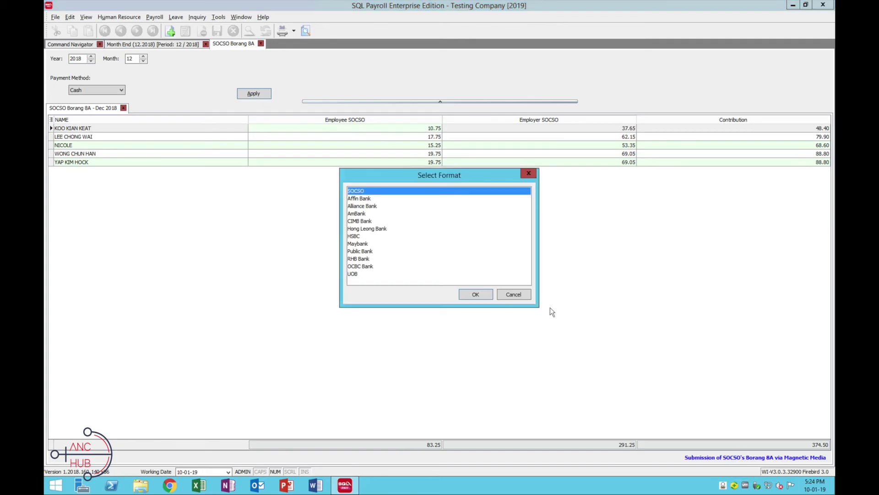
left_click(470, 292)
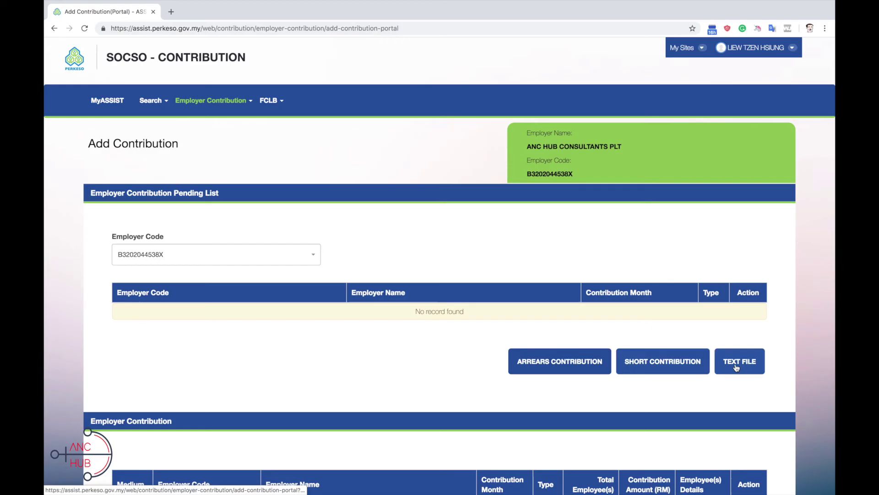
- Skip the text-file submission and start a SOCSO arrears contribution instead
left_click(738, 359)
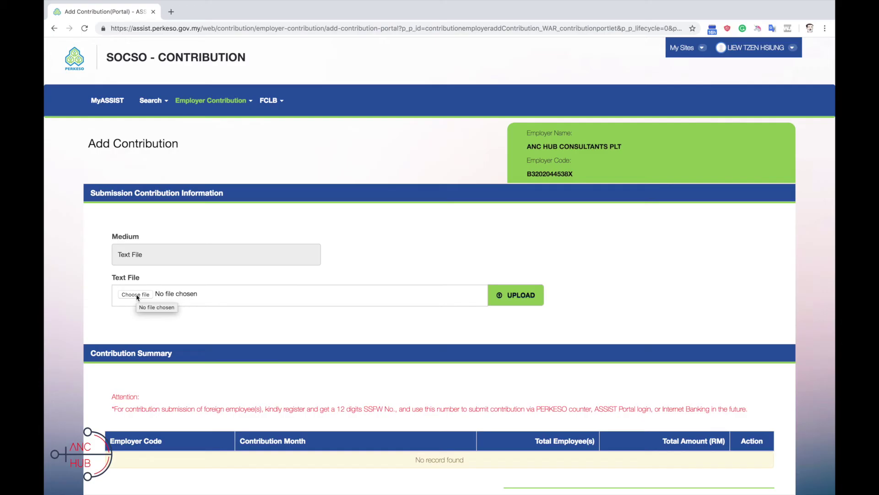
left_click(510, 295)
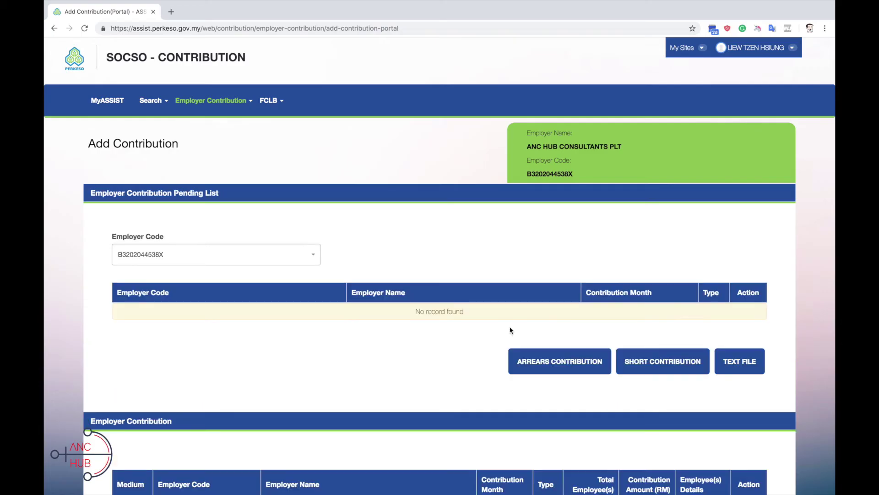
left_click(539, 360)
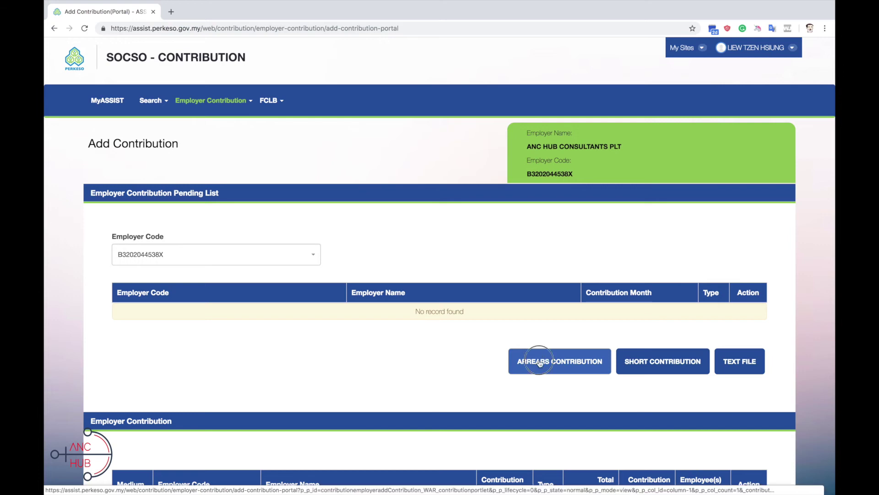
left_click(540, 363)
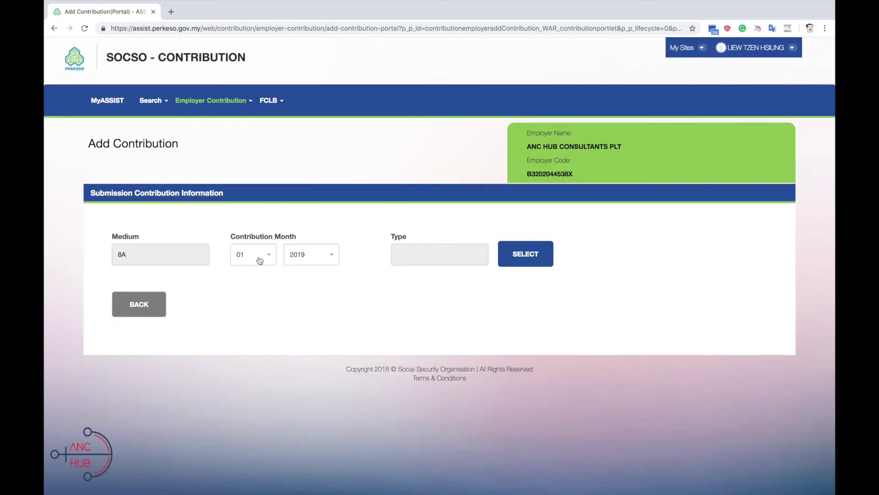
- Load the December 2018 arrears contributions for 3 employees (RM 201.30) and complete them
left_click(257, 262)
left_click(240, 386)
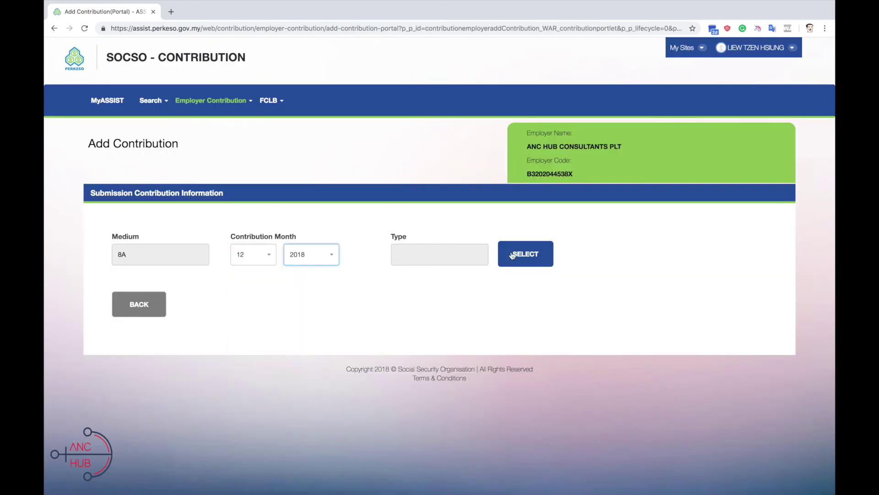
left_click(515, 256)
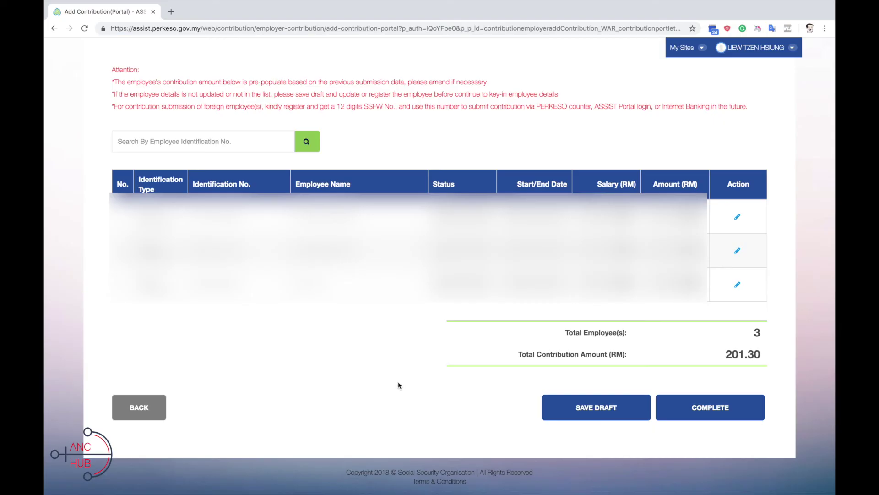
left_click(728, 415)
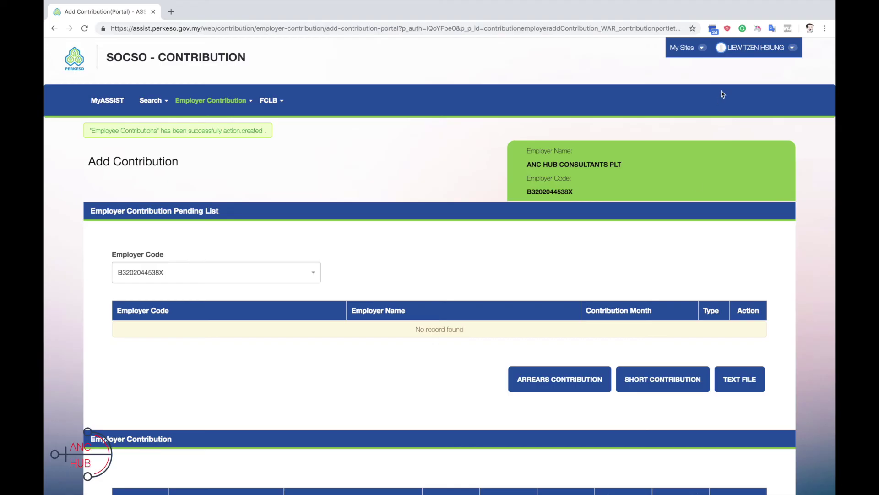
- Switch to the SOCSO - COLLECTION site and view its empty Online Portal Payment list
left_click(687, 48)
left_click(699, 121)
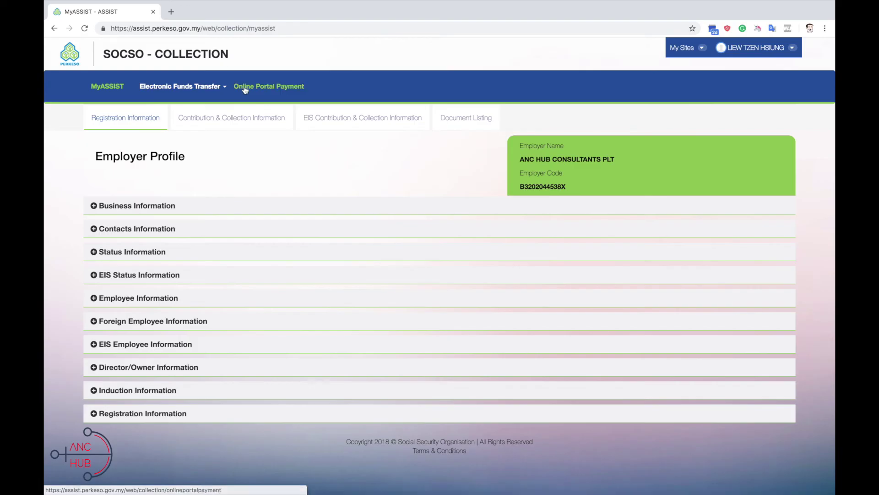
left_click(246, 87)
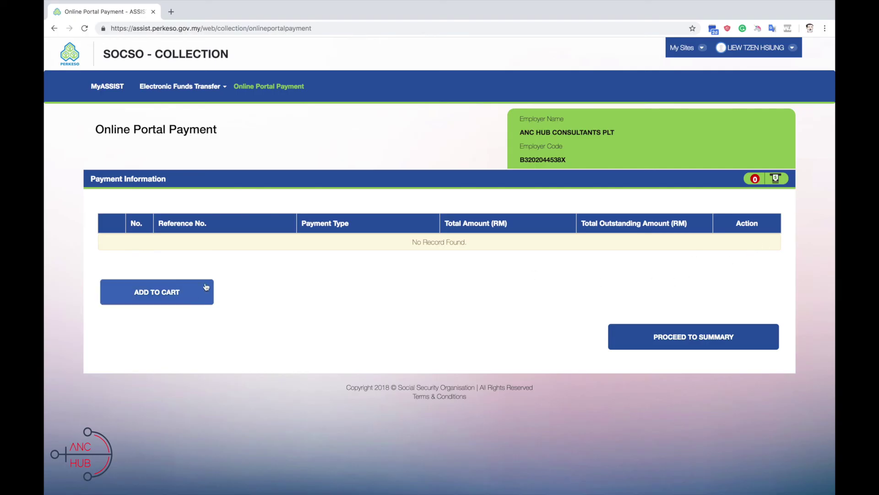
left_click(684, 48)
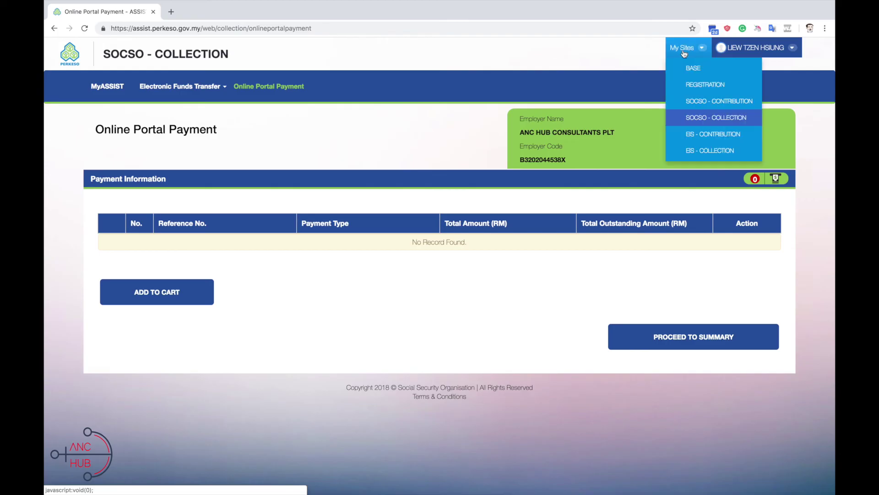
- Switch to the EIS - CONTRIBUTION site and start a data-entry arrears contribution
left_click(698, 136)
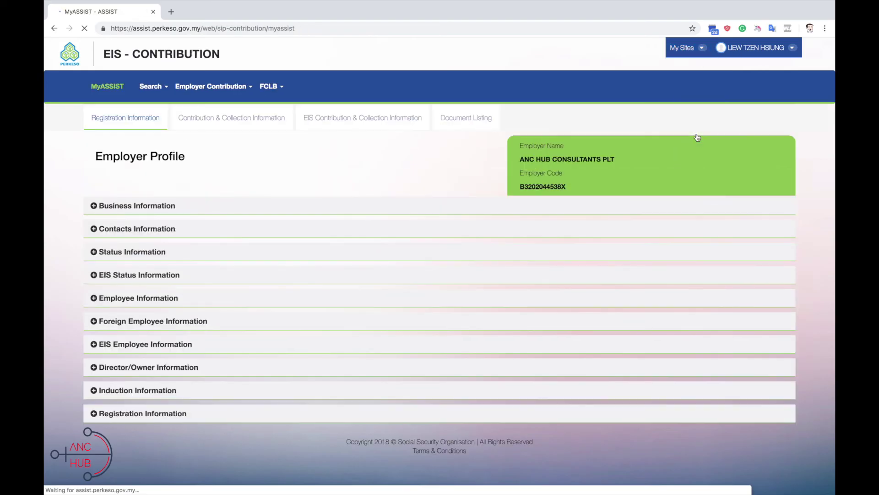
left_click(195, 91)
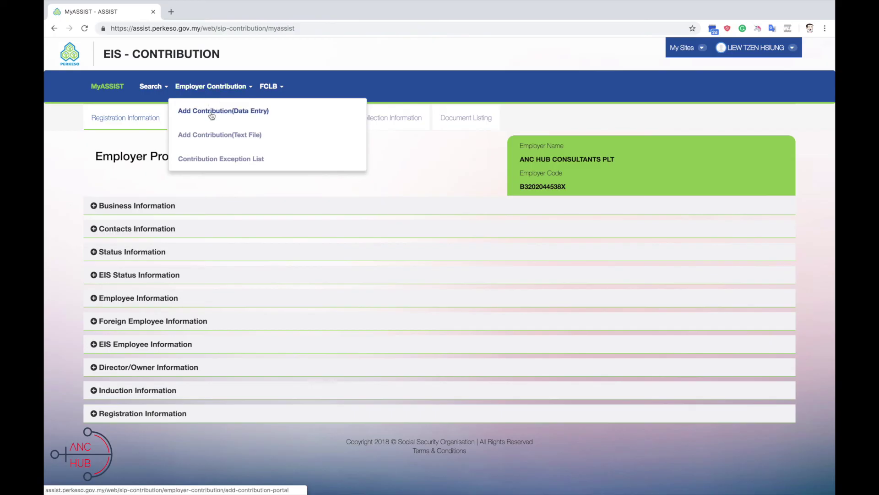
left_click(212, 112)
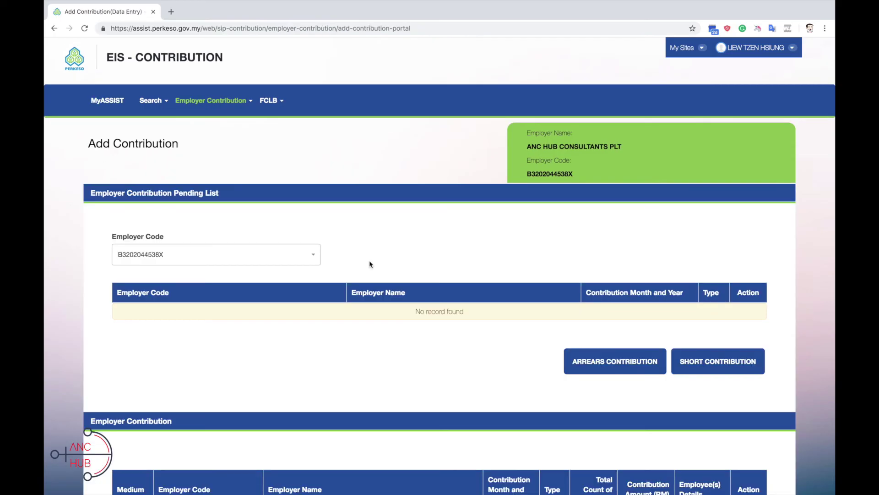
left_click(600, 364)
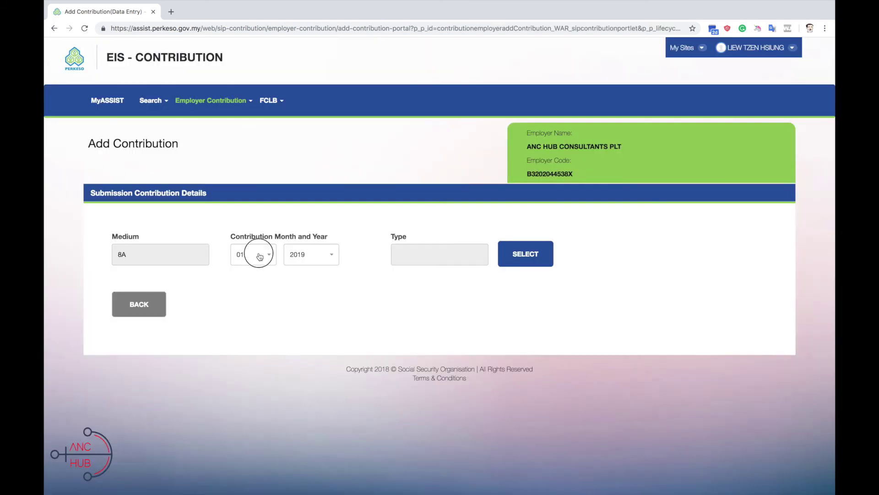
- Submit the December 2018 EIS contribution for 3 employees totalling RM 35.80
left_click(255, 254)
scroll(264, 380, "down", 3)
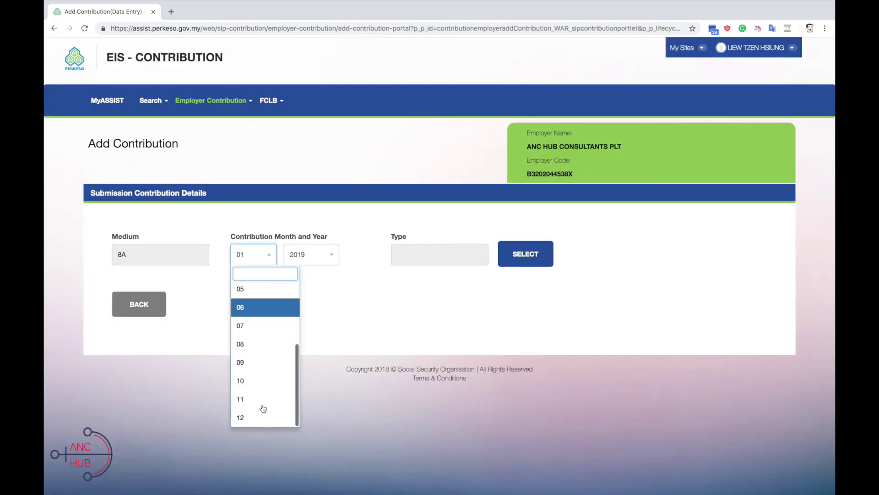
left_click(257, 417)
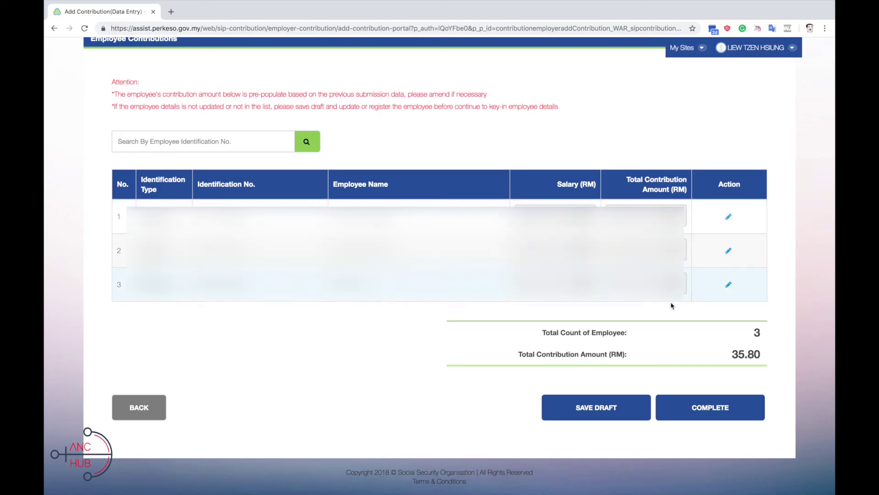
left_click(707, 416)
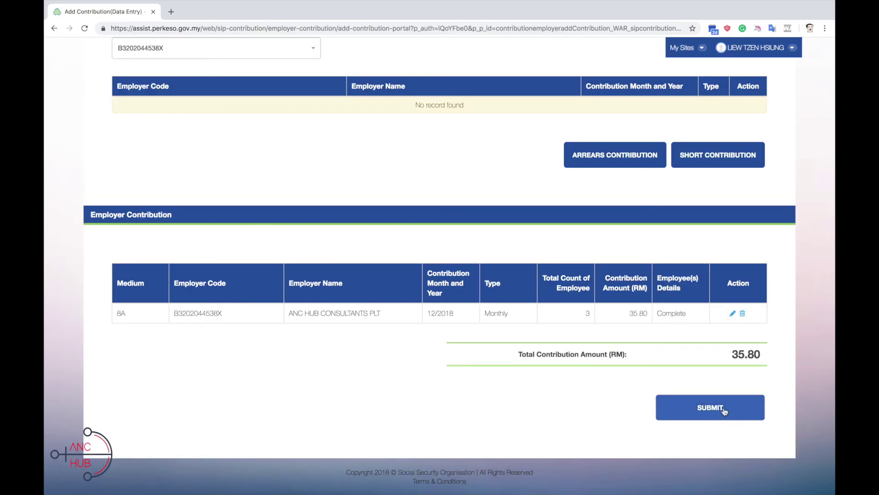
left_click(710, 411)
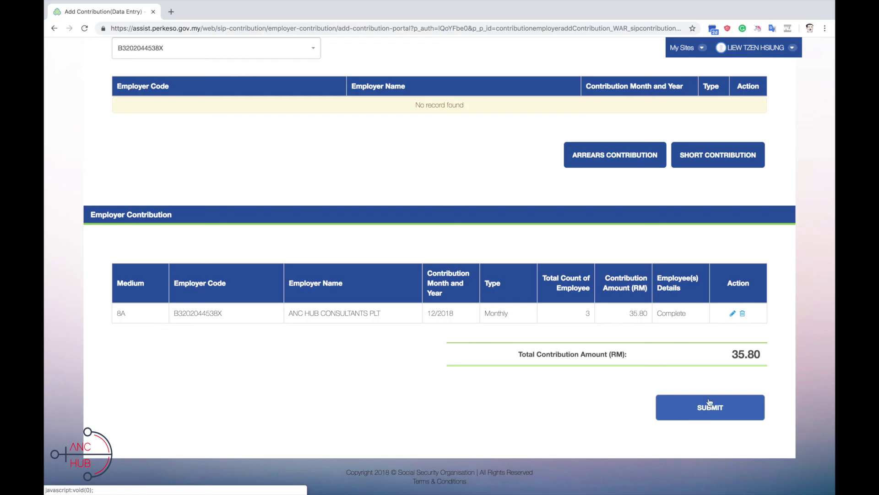
left_click(687, 48)
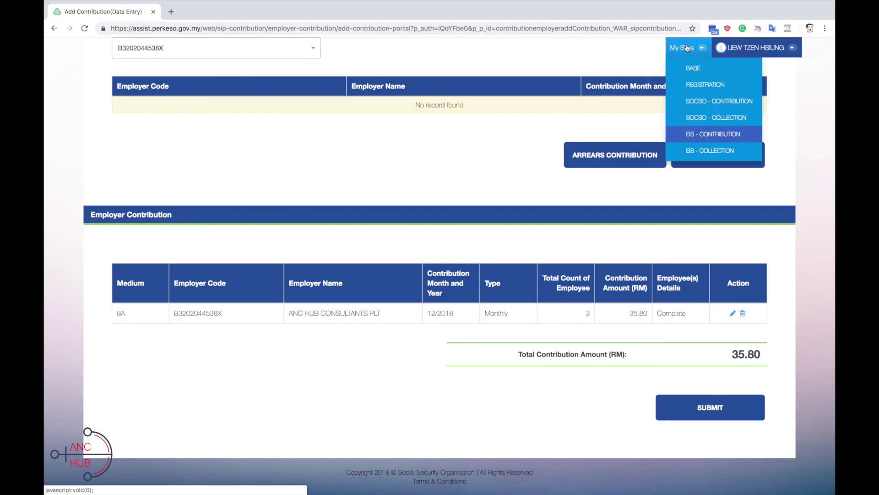
- View the empty EIS - COLLECTION Online Portal Payment list, then return to the MyASSIST employer profile
left_click(689, 156)
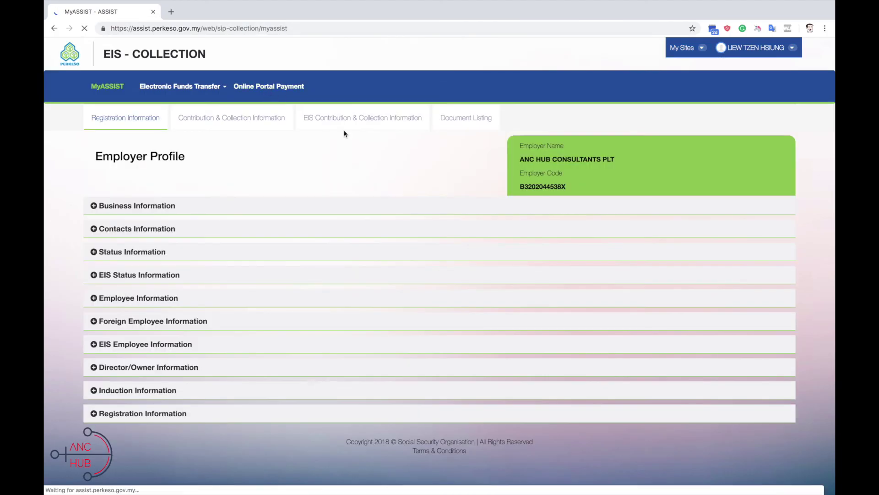
left_click(275, 87)
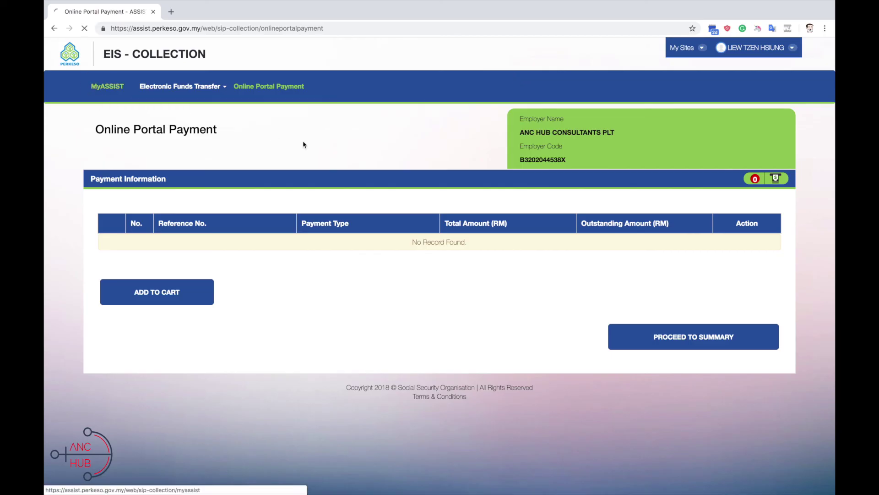
left_click(98, 87)
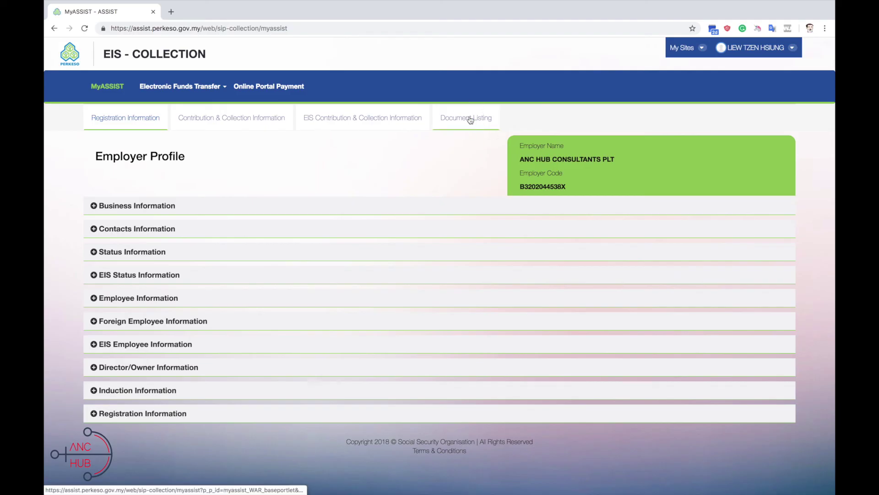
left_click(473, 119)
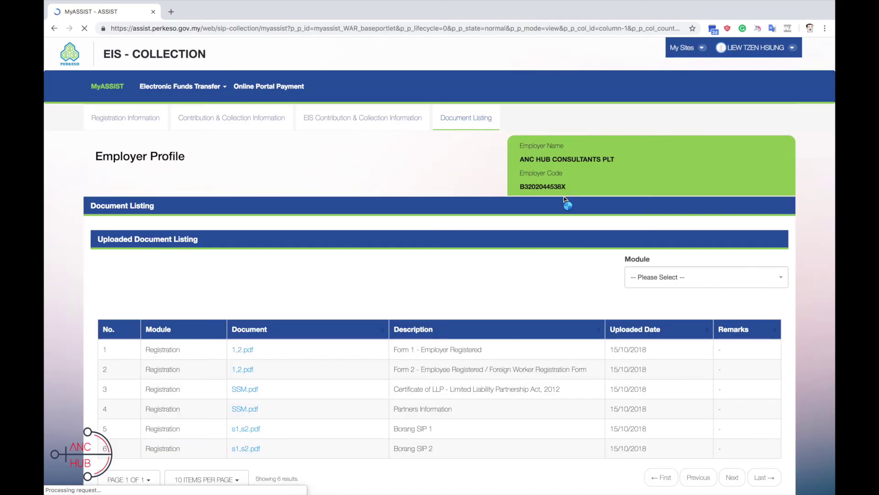
scroll(564, 198, "down", 1)
scroll(563, 198, "down", 3)
scroll(563, 198, "down", 3)
scroll(564, 199, "down", 5)
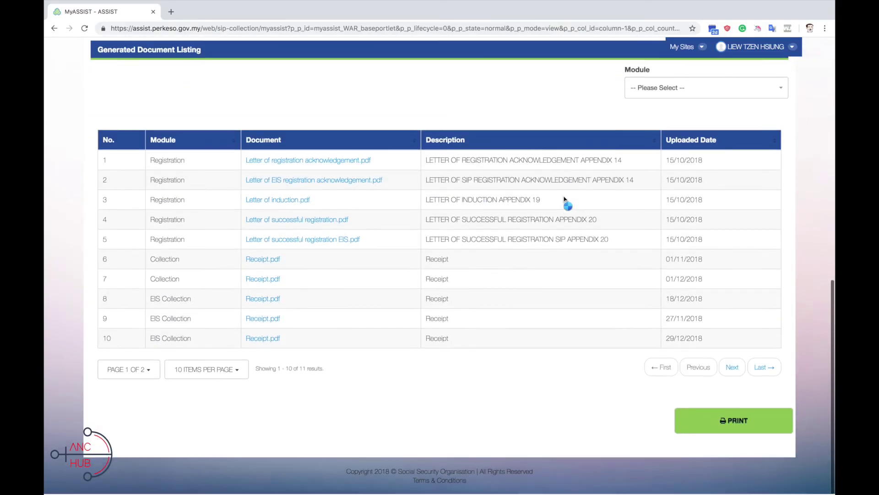
scroll(564, 198, "up", 4)
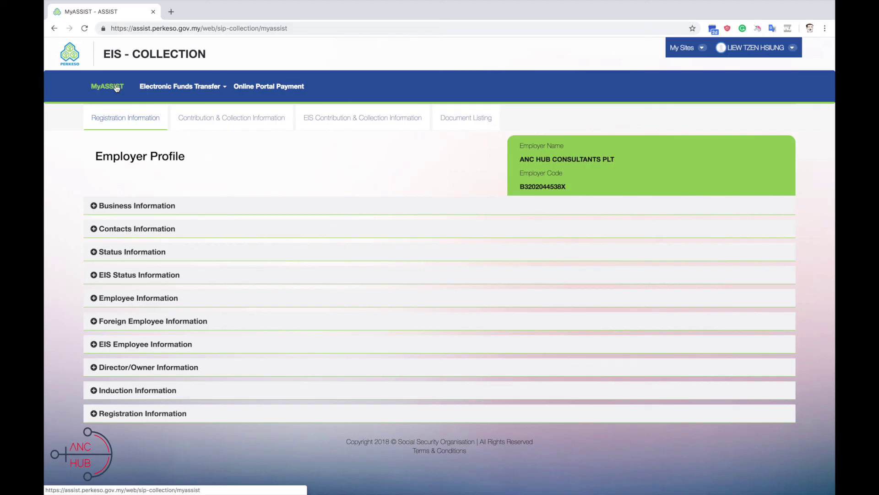